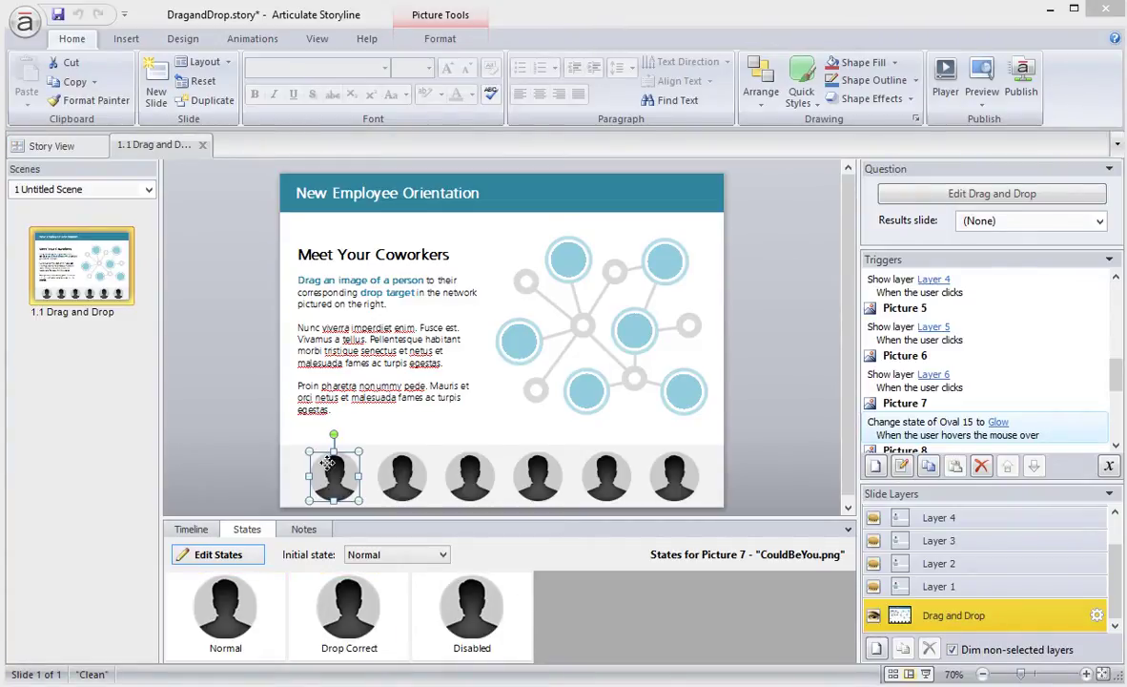
Move the first person picture onto the body text, undo the move, and select the left network circle
left_click_drag(328, 488, 377, 422)
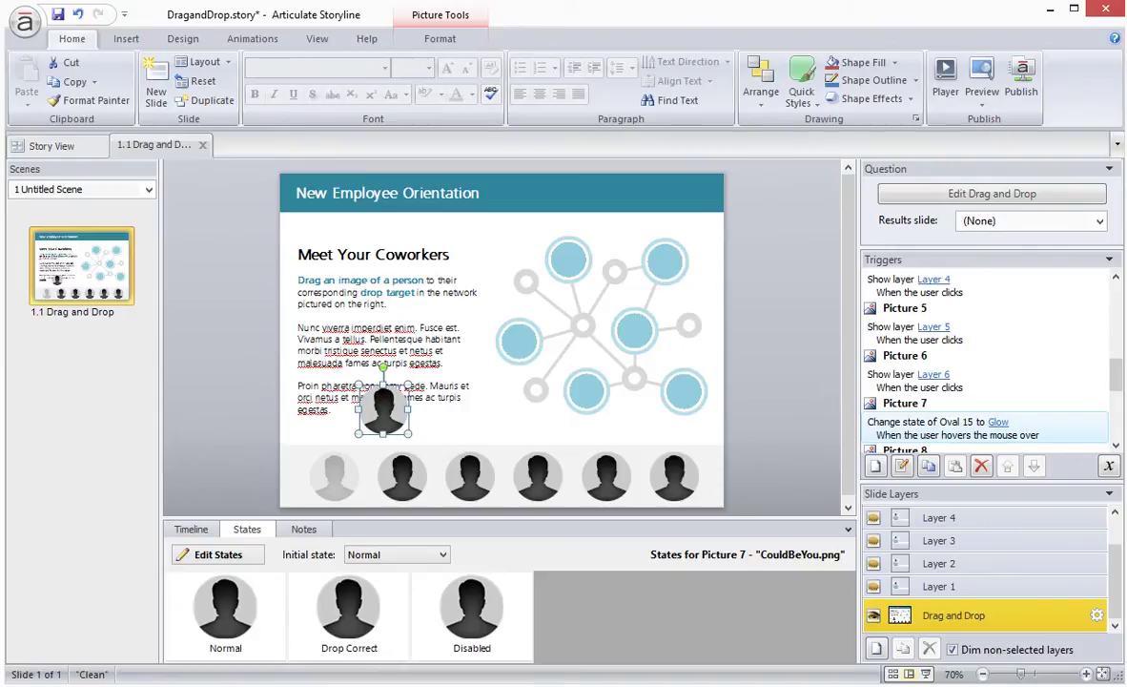
key("ctrl+z")
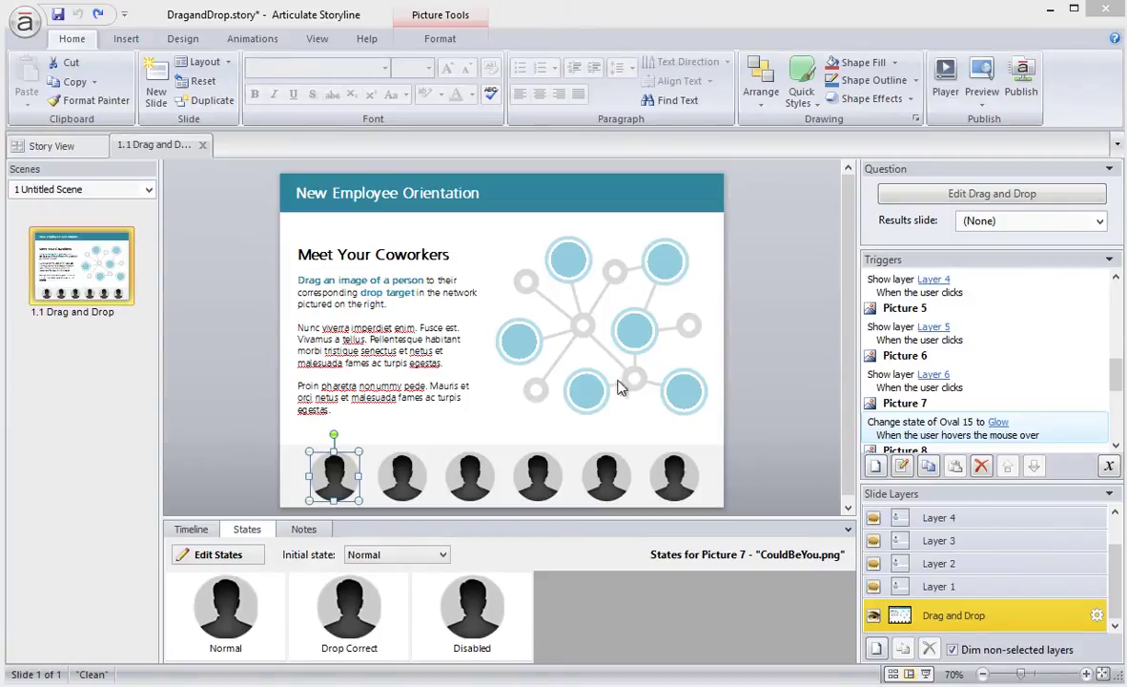
left_click(519, 338)
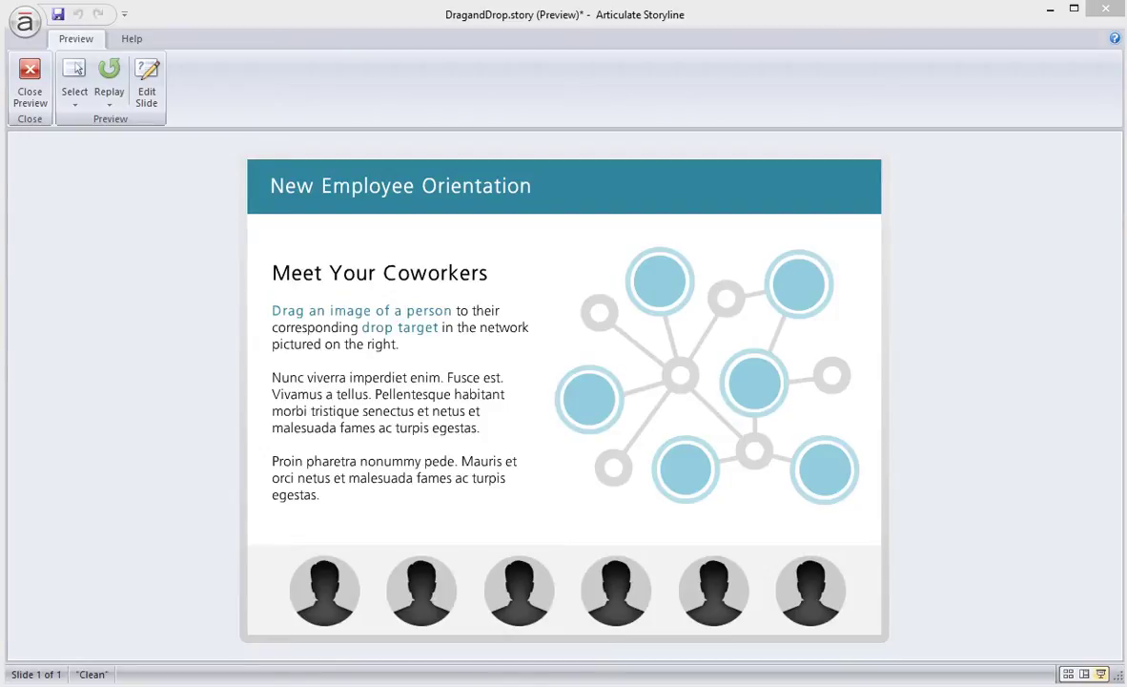
In Preview, drop the first and second person pictures on wrong circles to see them snap back
left_click_drag(304, 596, 563, 381)
left_click_drag(327, 599, 771, 380)
left_click_drag(441, 599, 720, 477)
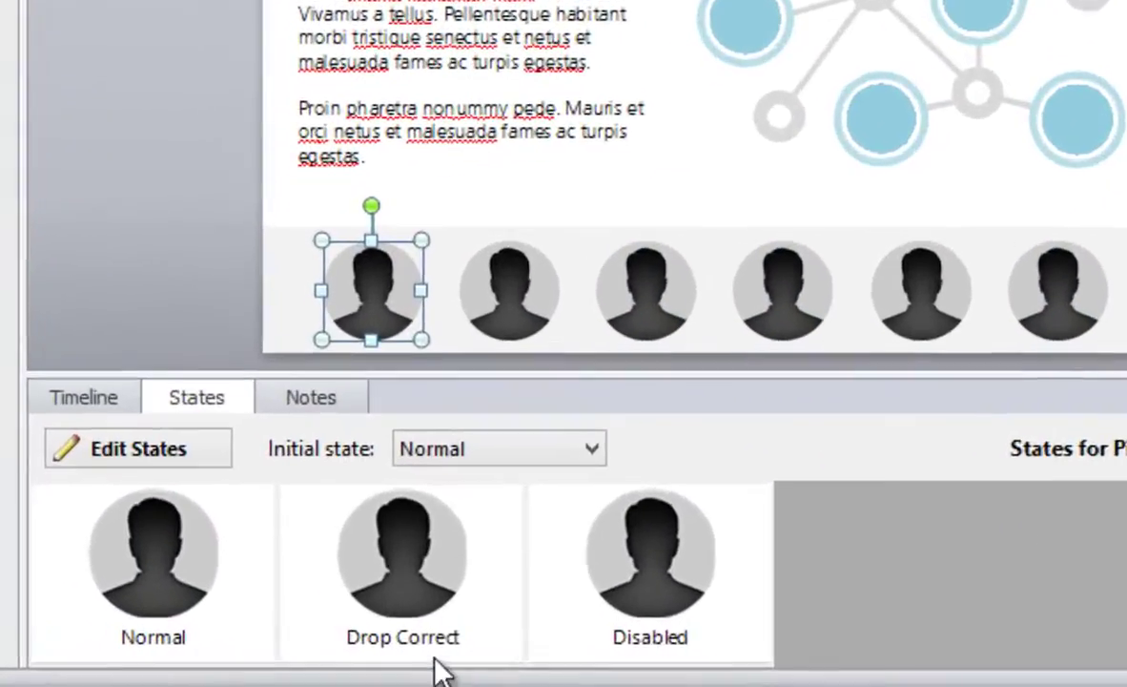
View the first person picture's Drop Correct state in the States panel
left_click(364, 652)
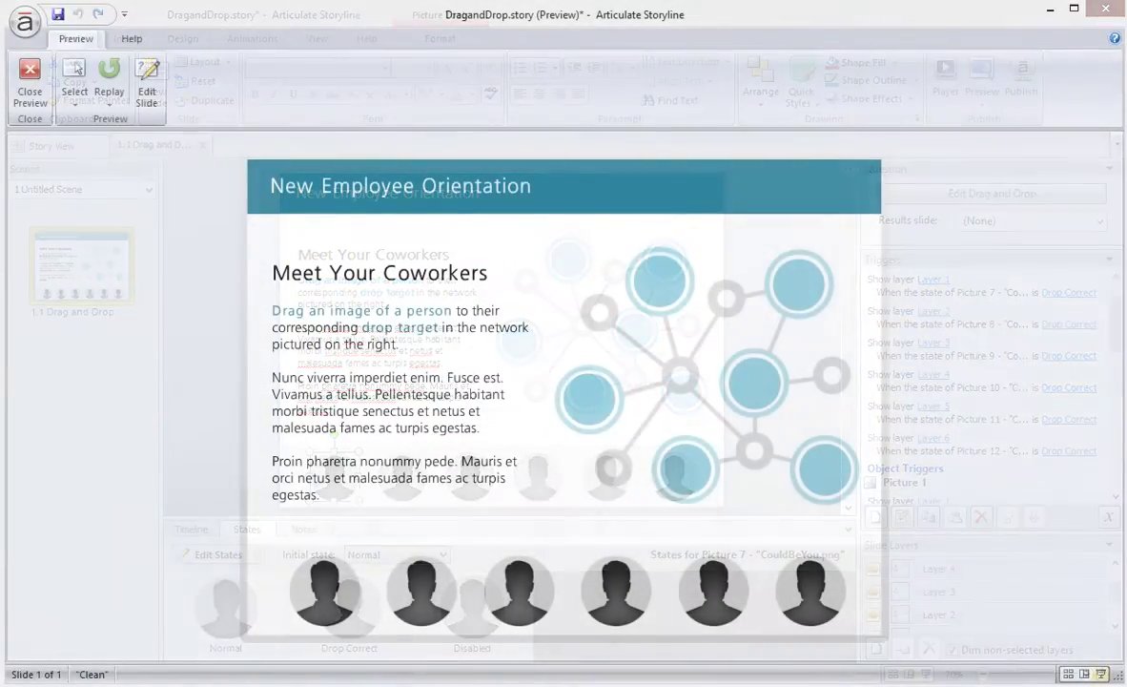
Drop the first person on the top-left target, open and close its info card repeatedly, then end preview
left_click_drag(329, 593, 679, 280)
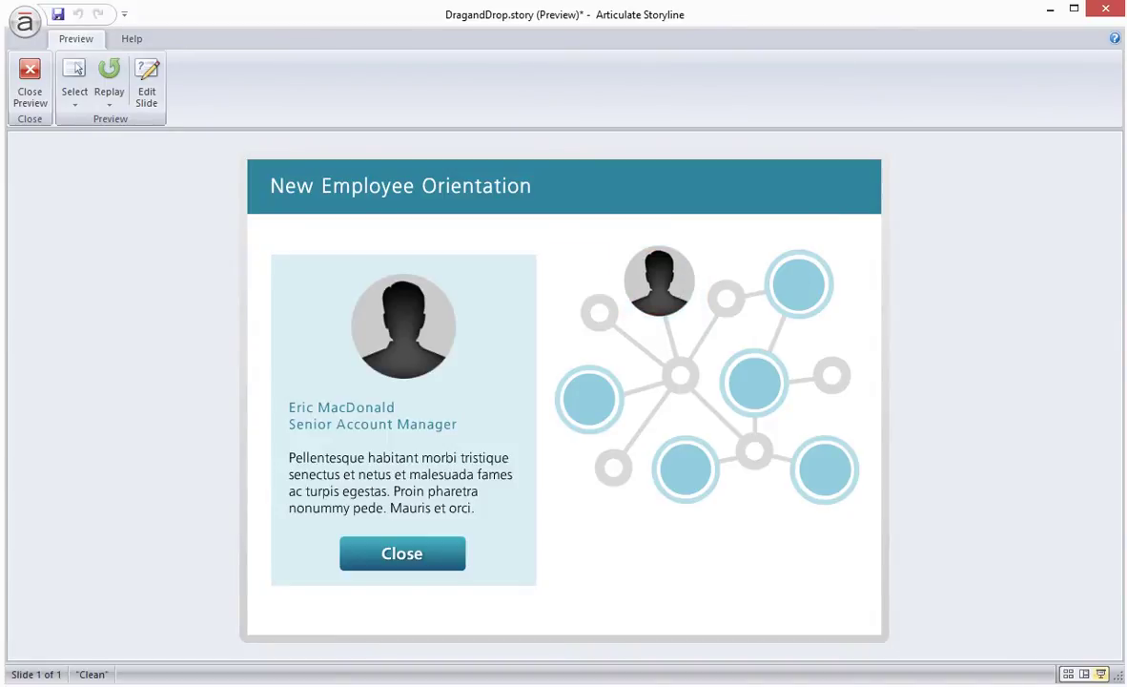
left_click(412, 570)
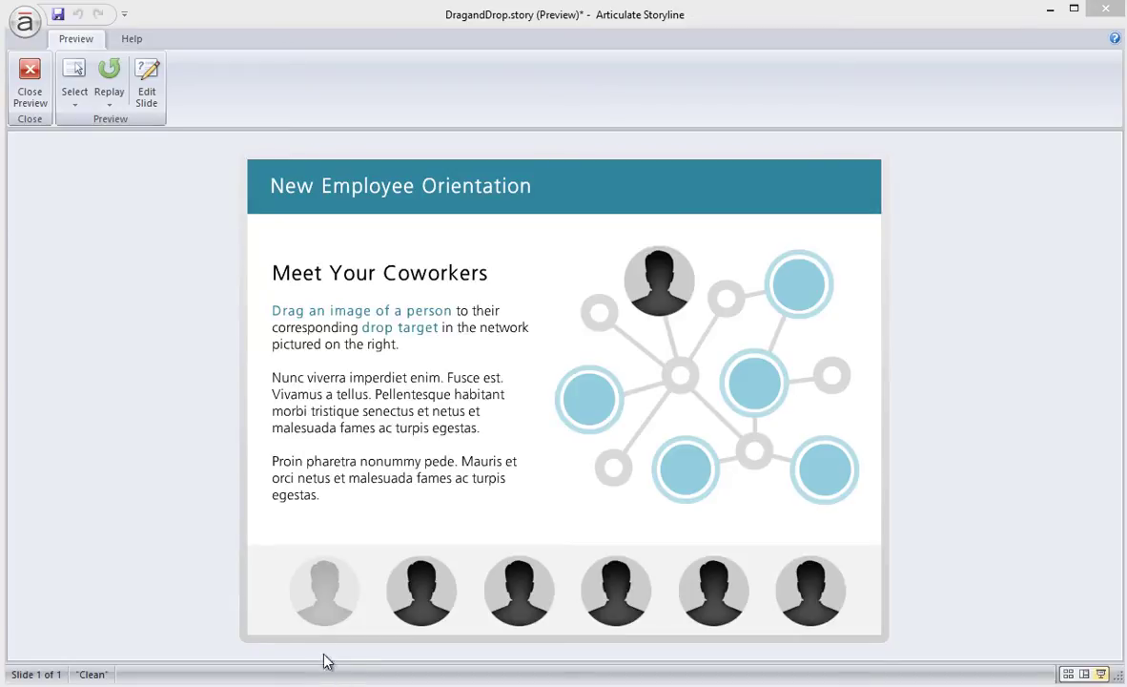
left_click(324, 593)
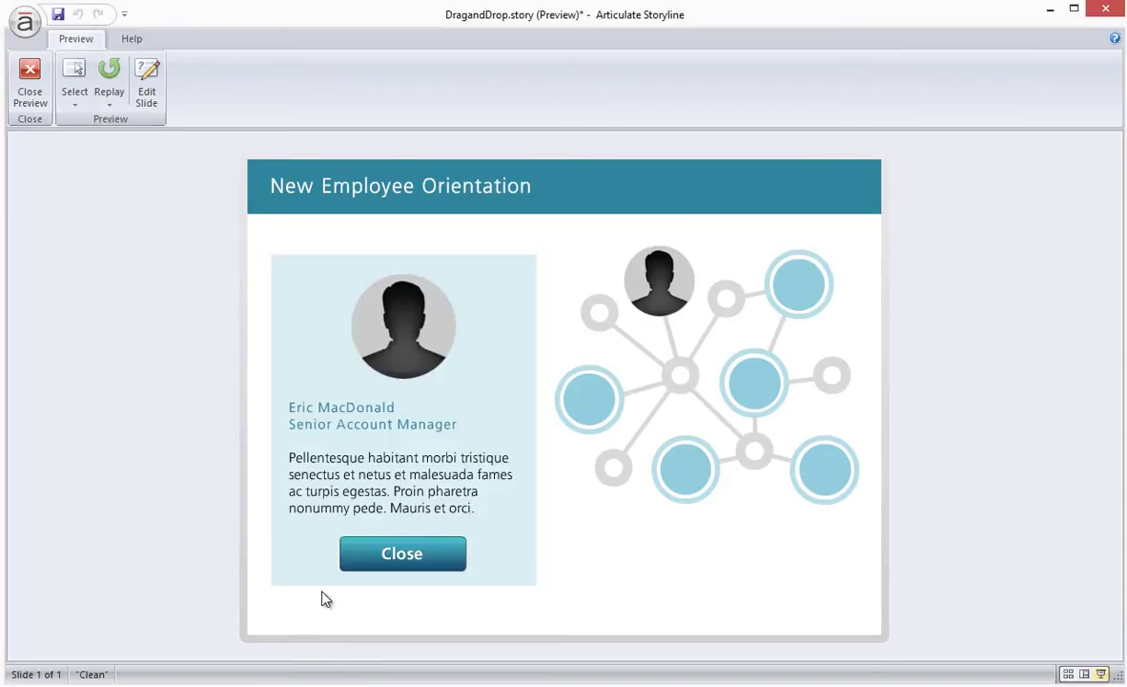
left_click(394, 553)
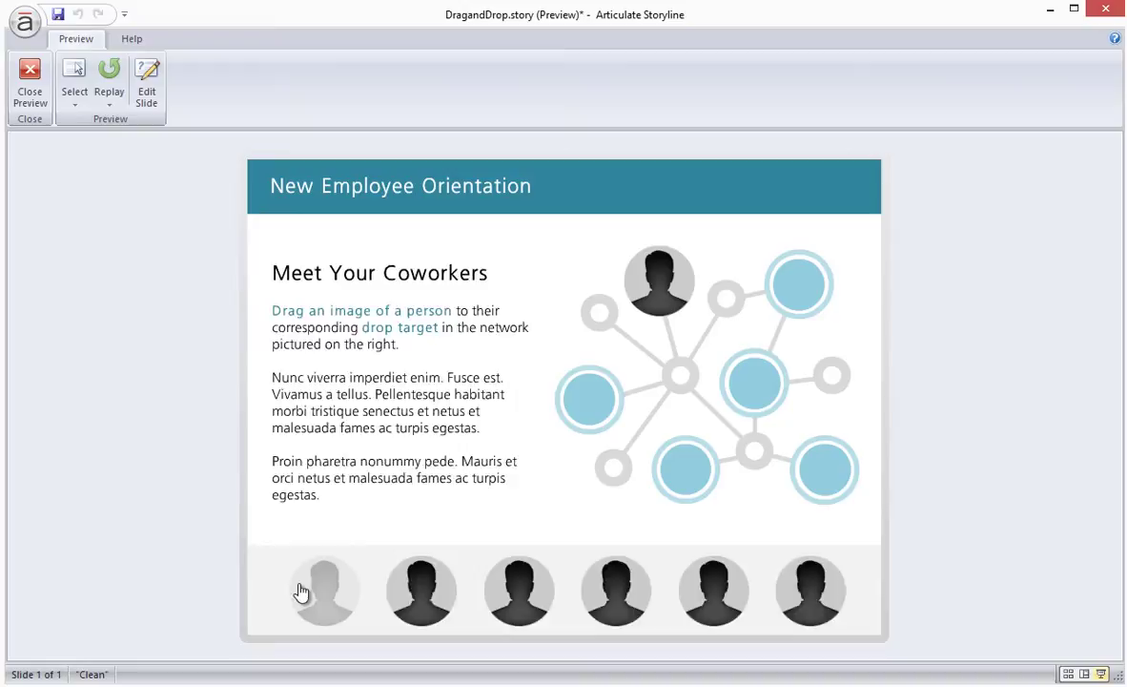
left_click(301, 593)
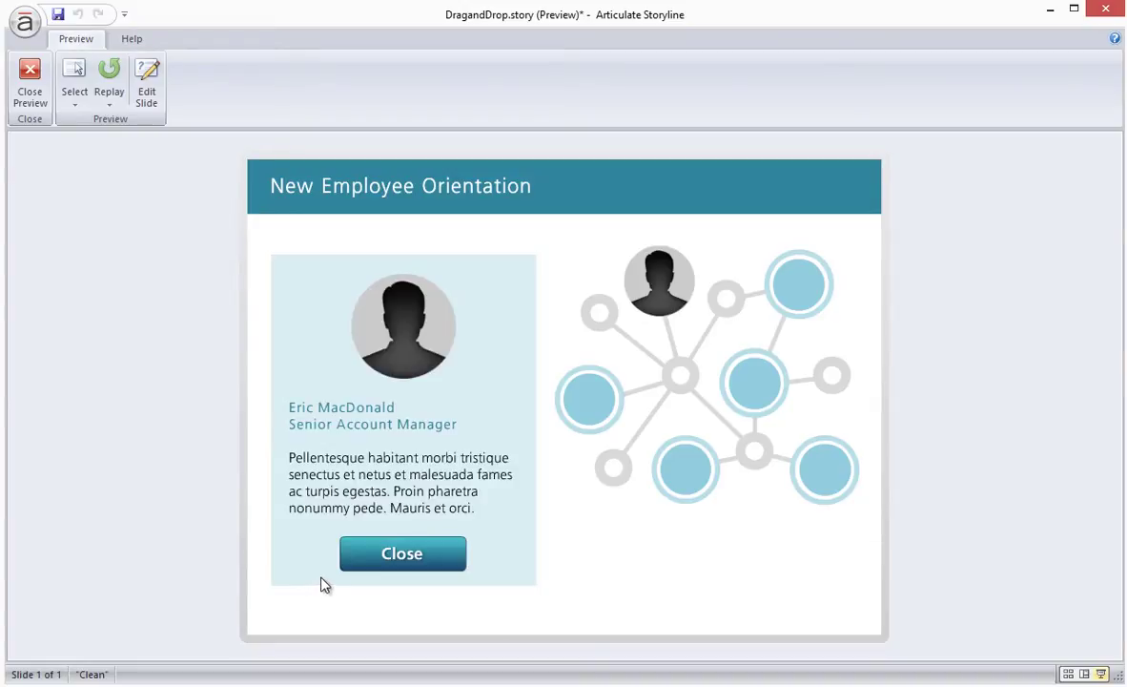
left_click(372, 556)
key("Escape")
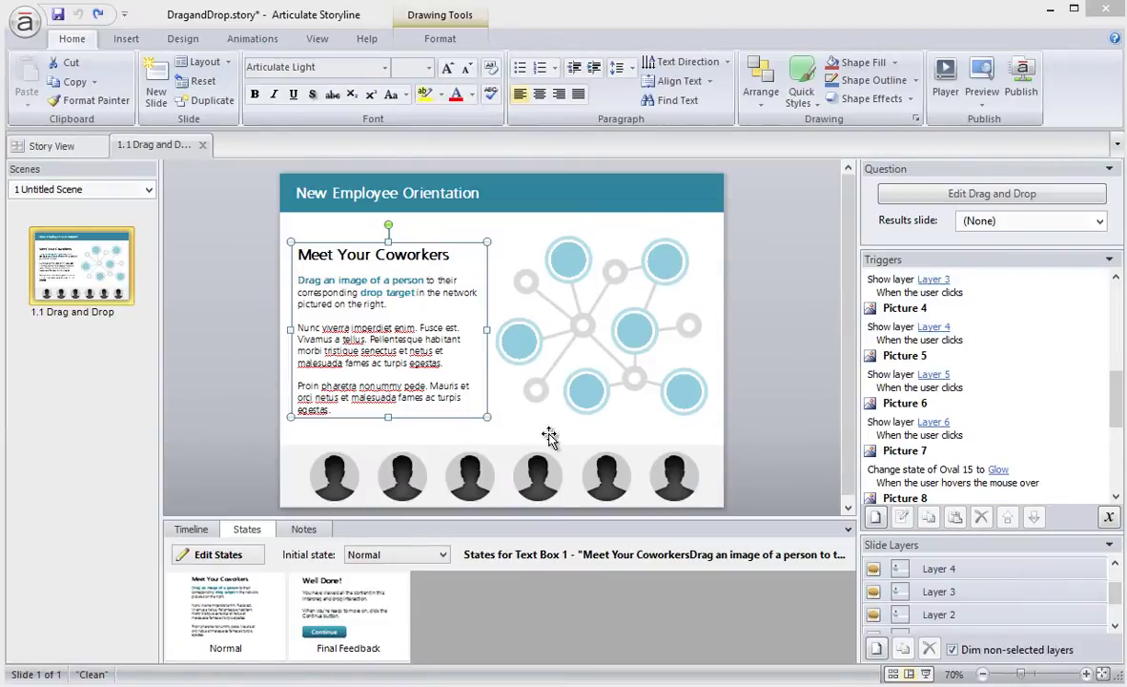
left_click(373, 603)
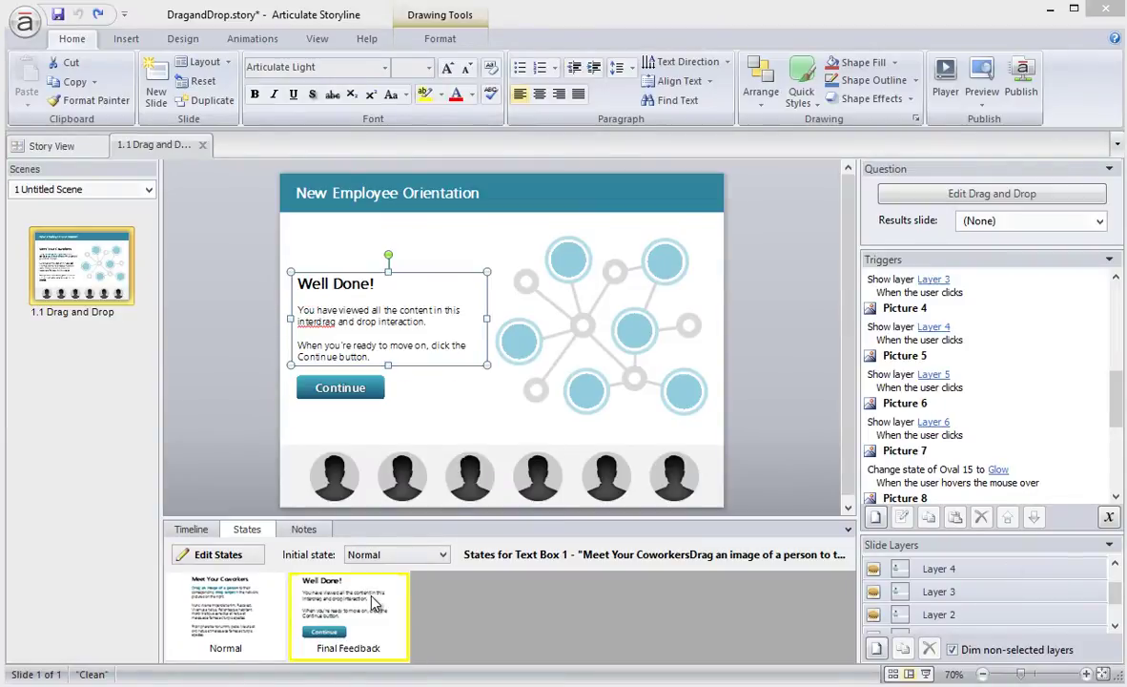
left_click(512, 577)
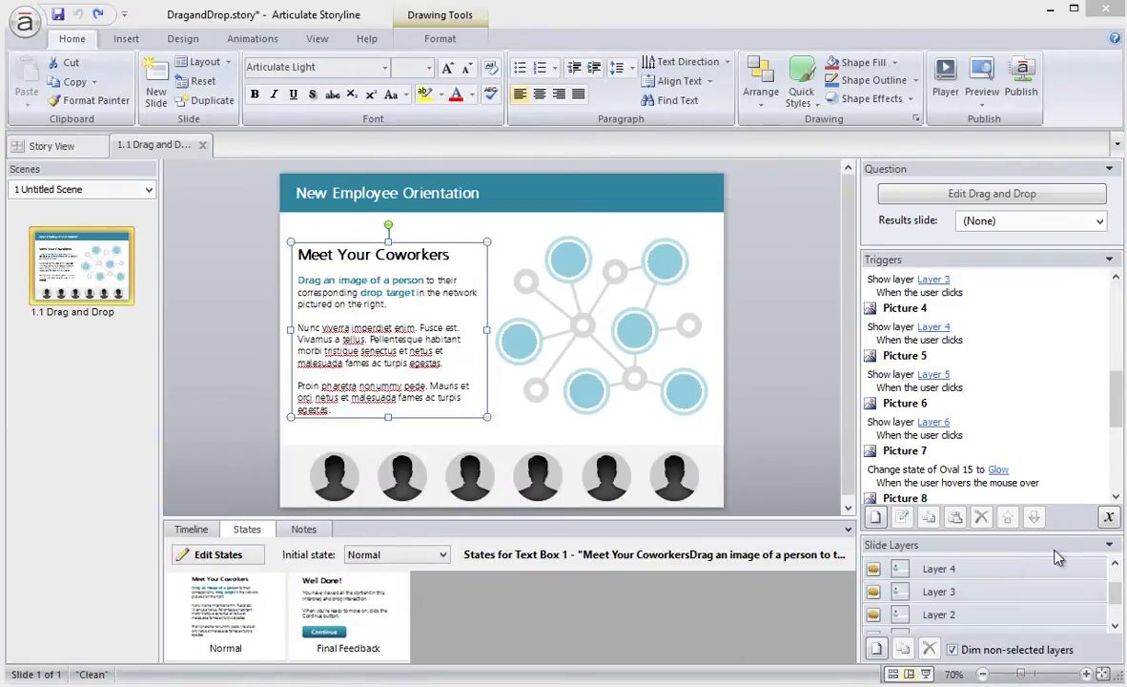
left_click_drag(1116, 380, 1122, 298)
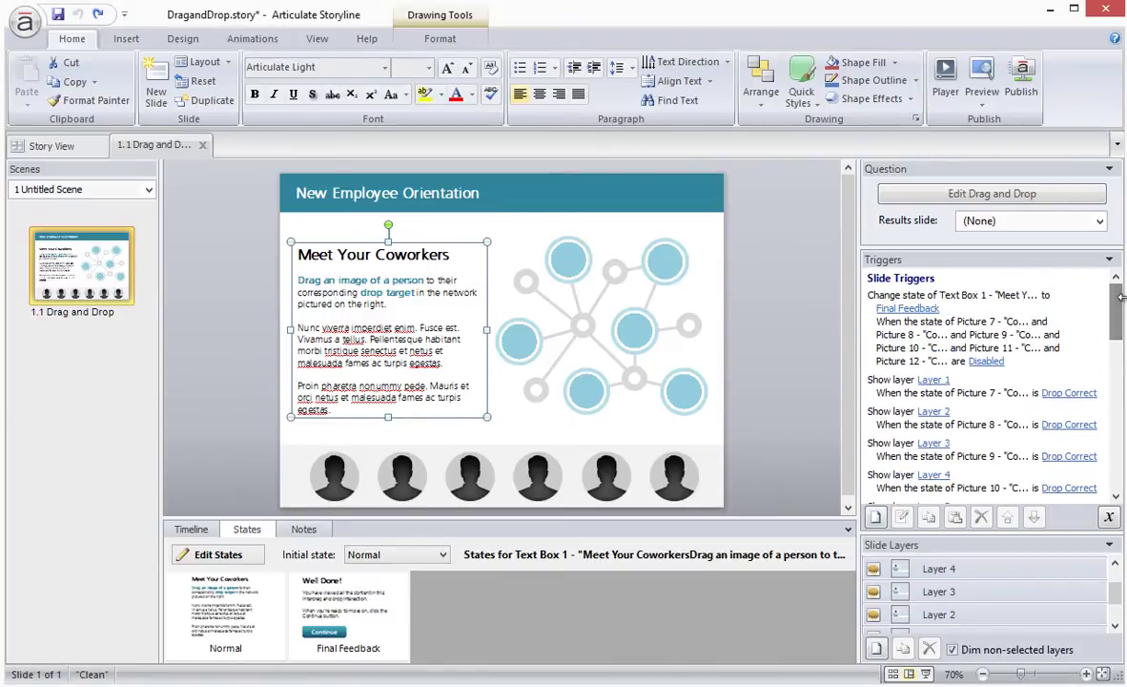
Review the first slide trigger's settings in the Trigger Wizard and confirm them with OK
double_click(1037, 303)
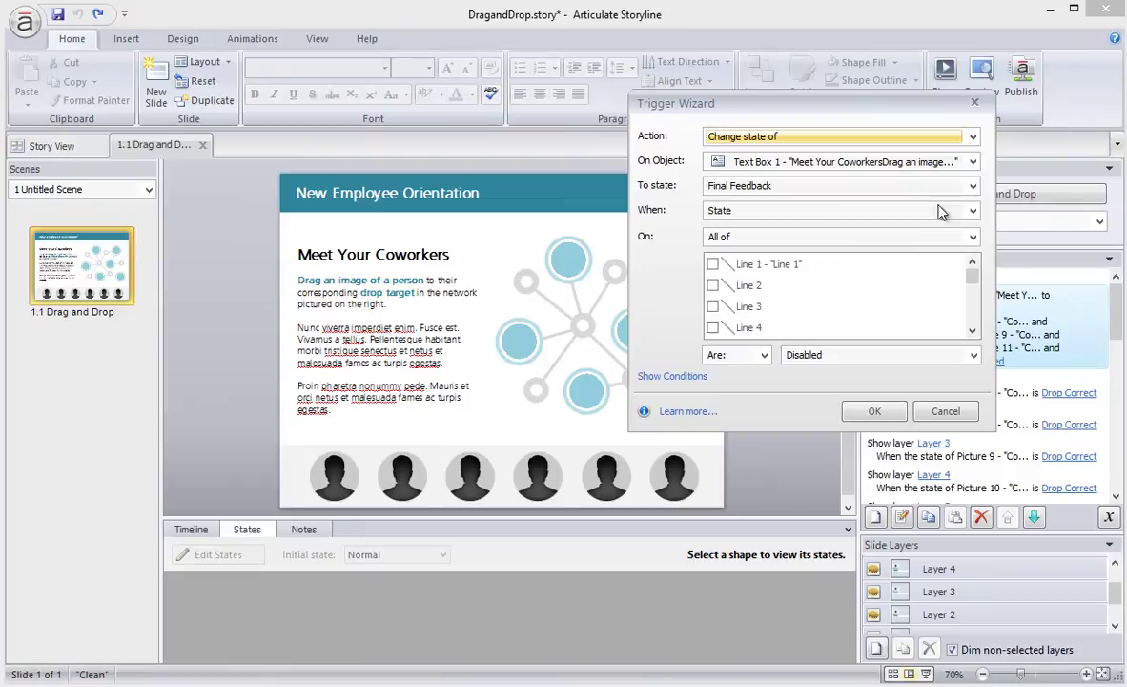
left_click_drag(974, 276, 980, 300)
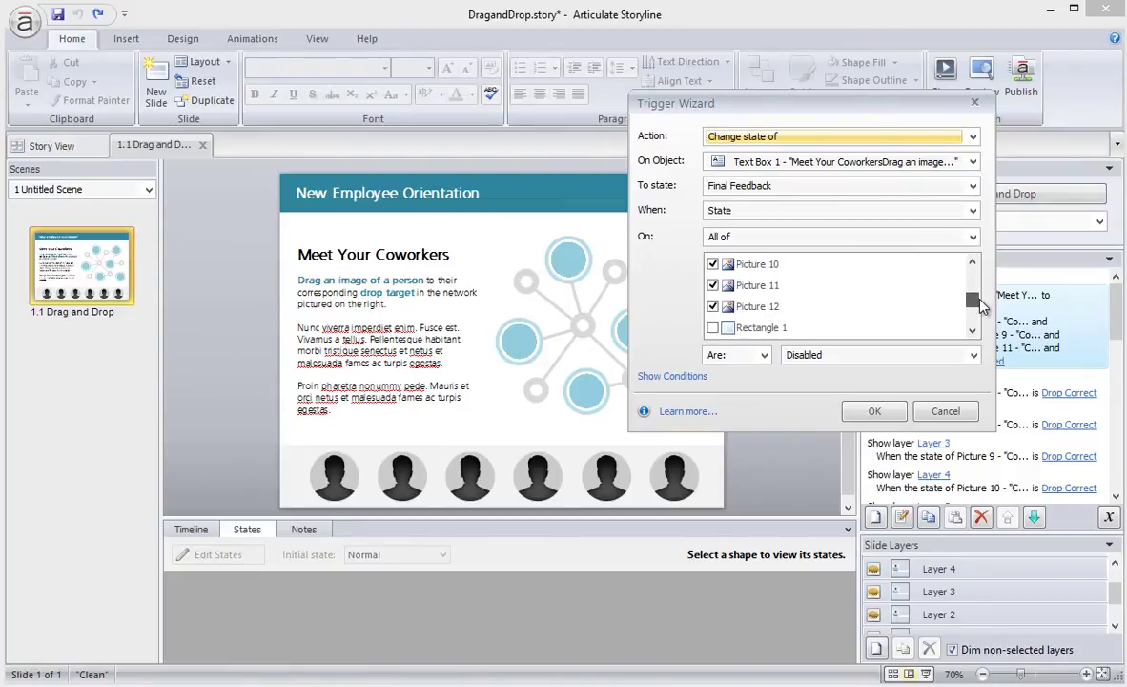
left_click(885, 416)
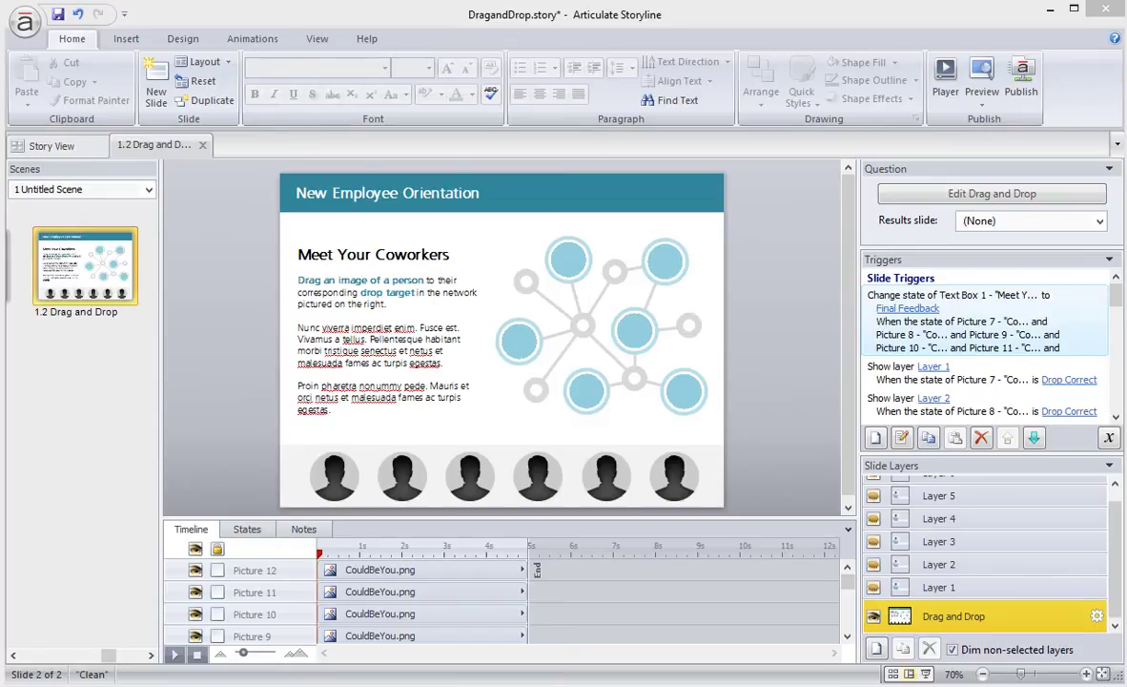
Change the first three person pictures to the Flower_1 rose, Flower_2 sunflower and Flower_3 blue flower
left_click(330, 477)
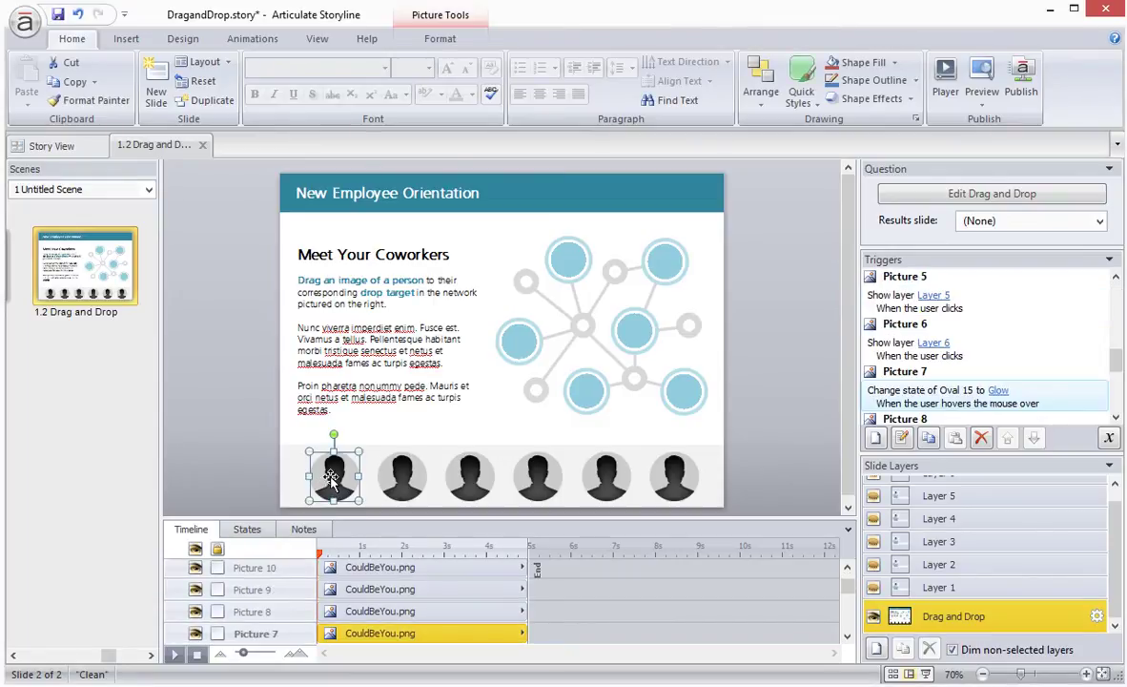
left_click(439, 38)
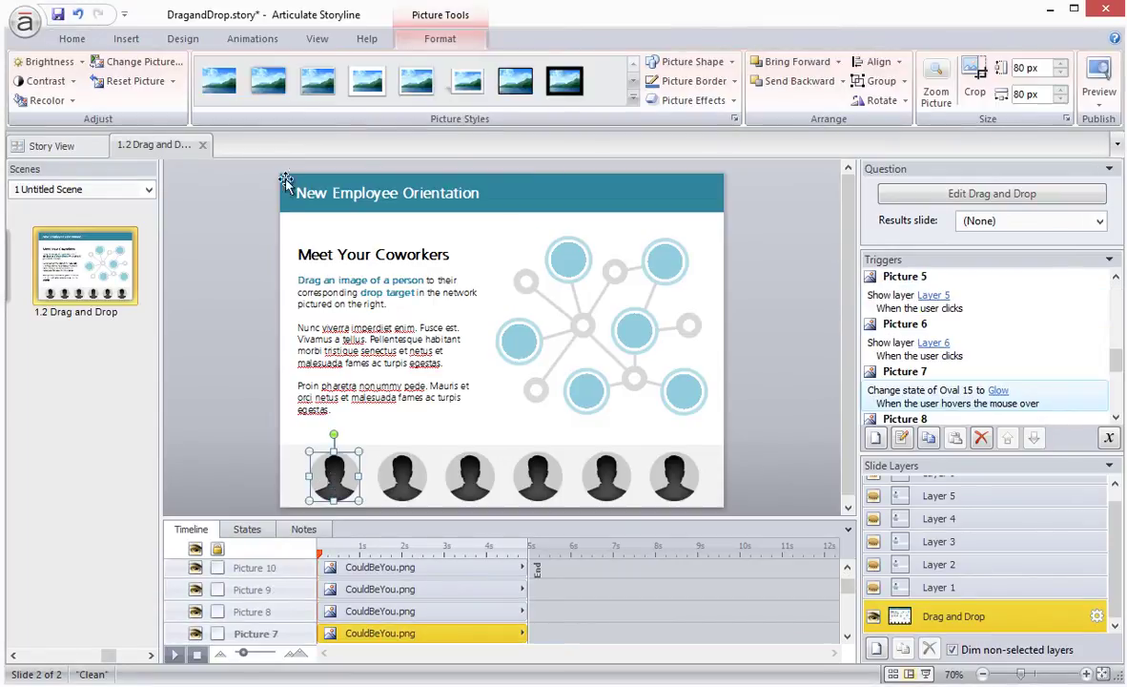
left_click(140, 60)
double_click(210, 143)
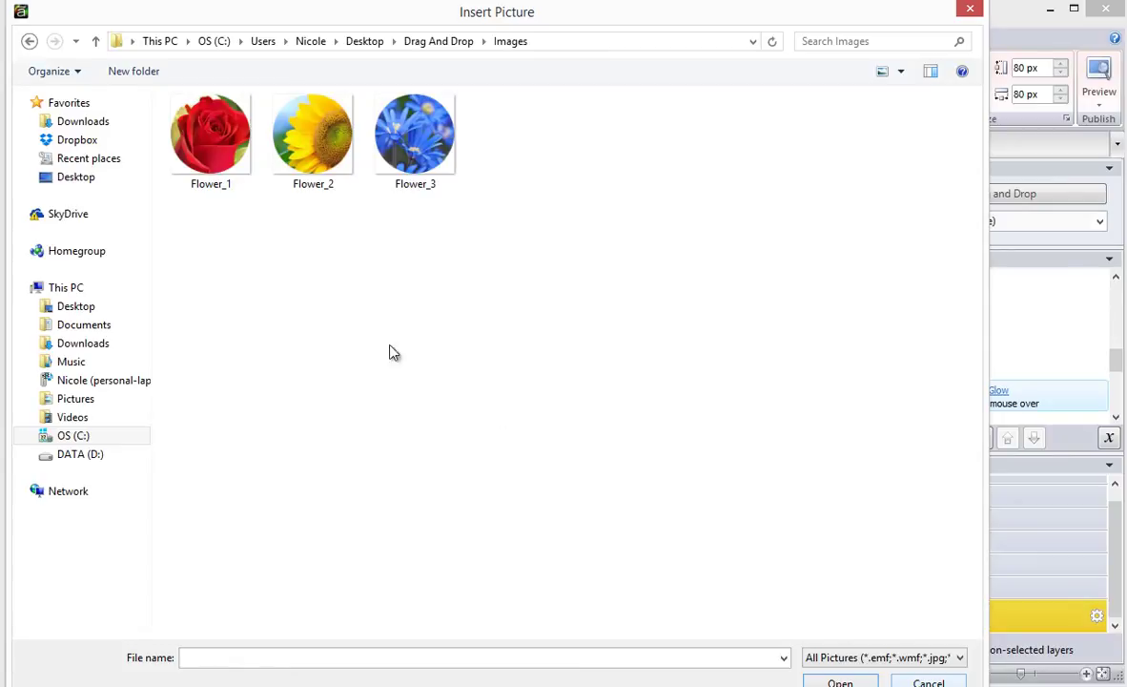
double_click(213, 153)
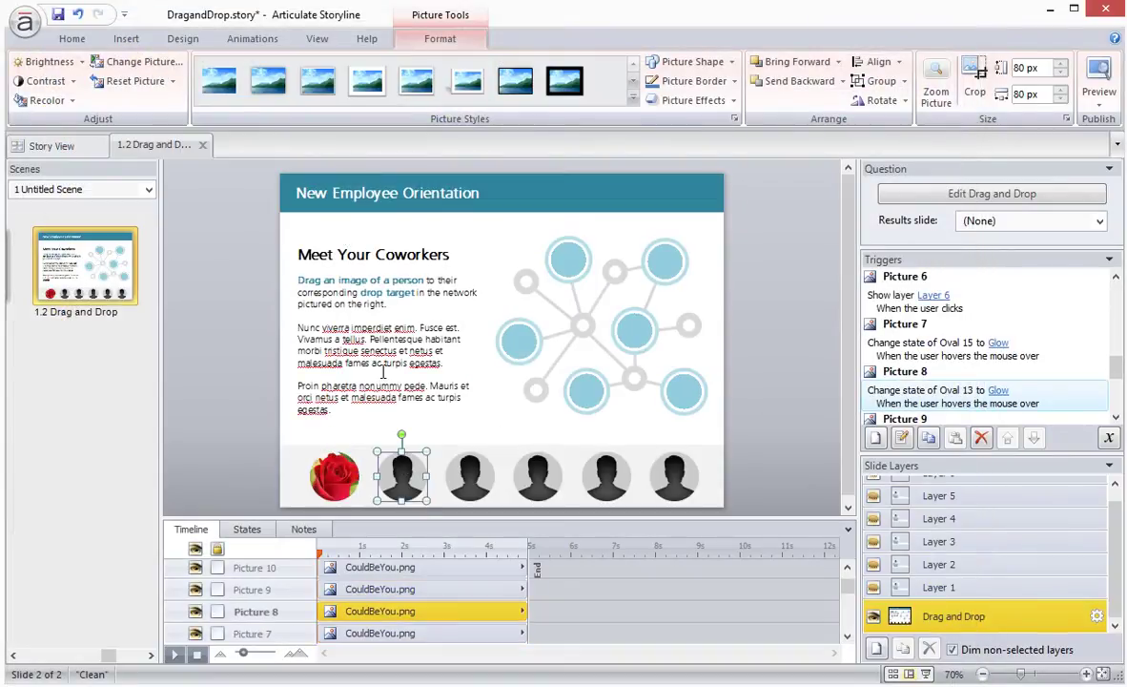
left_click(140, 60)
double_click(335, 143)
left_click(470, 474)
left_click(140, 60)
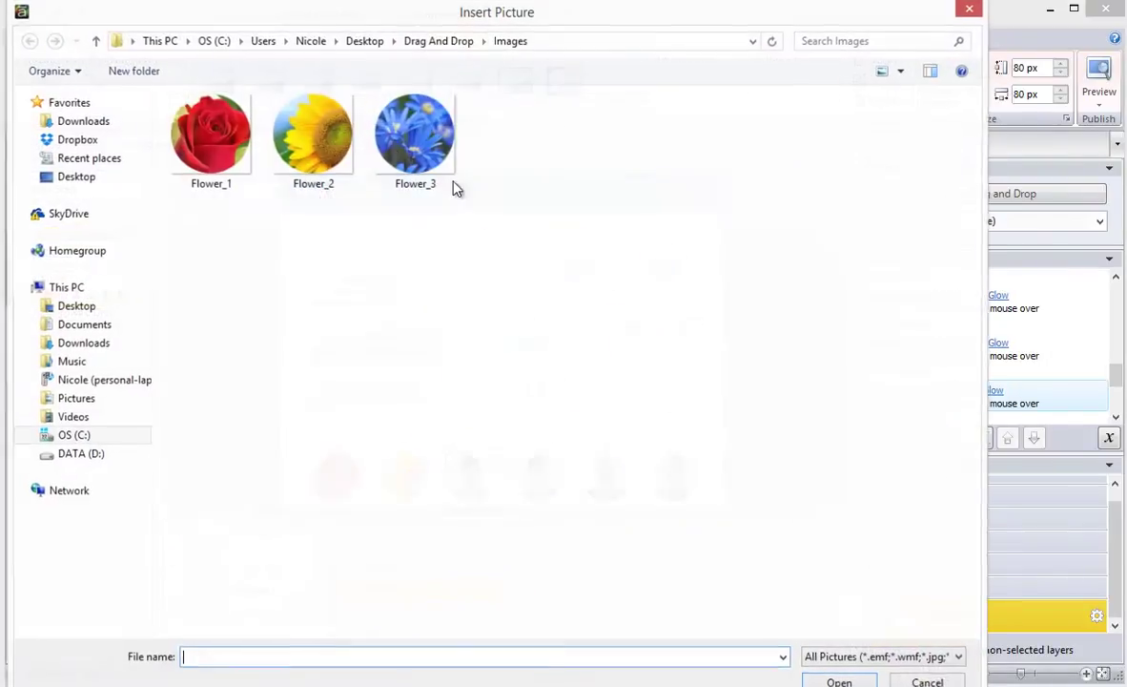
double_click(415, 141)
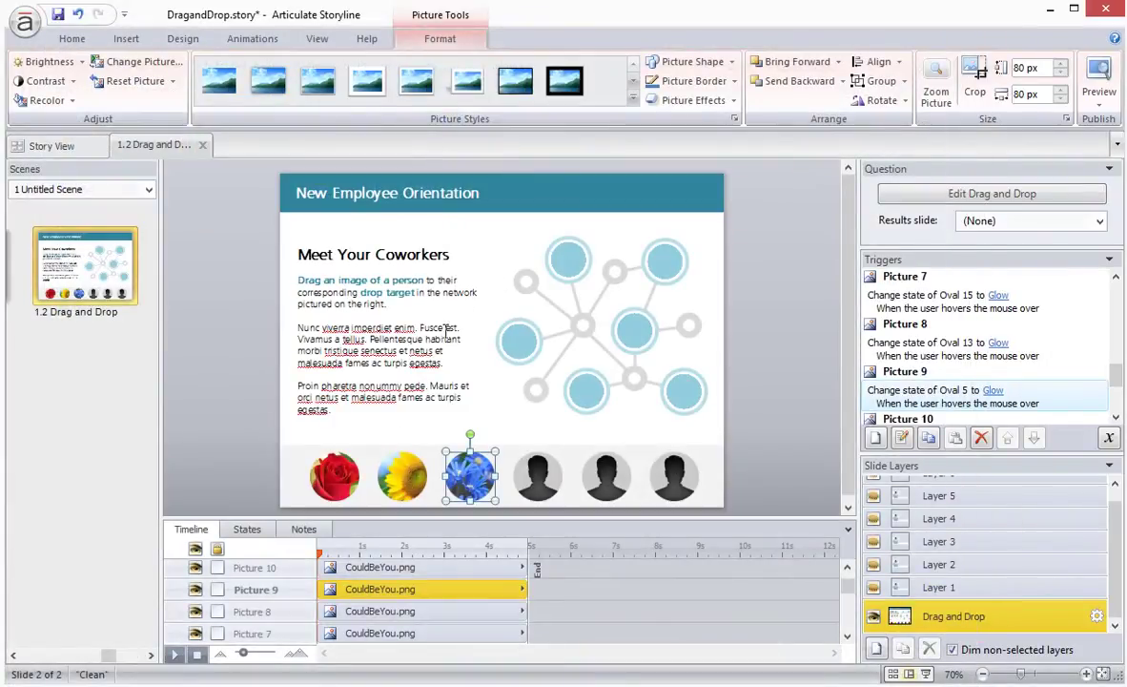
Select the three flower pictures and hide the blue flower in the timeline
left_click(398, 477, "shift")
left_click(334, 475, "shift")
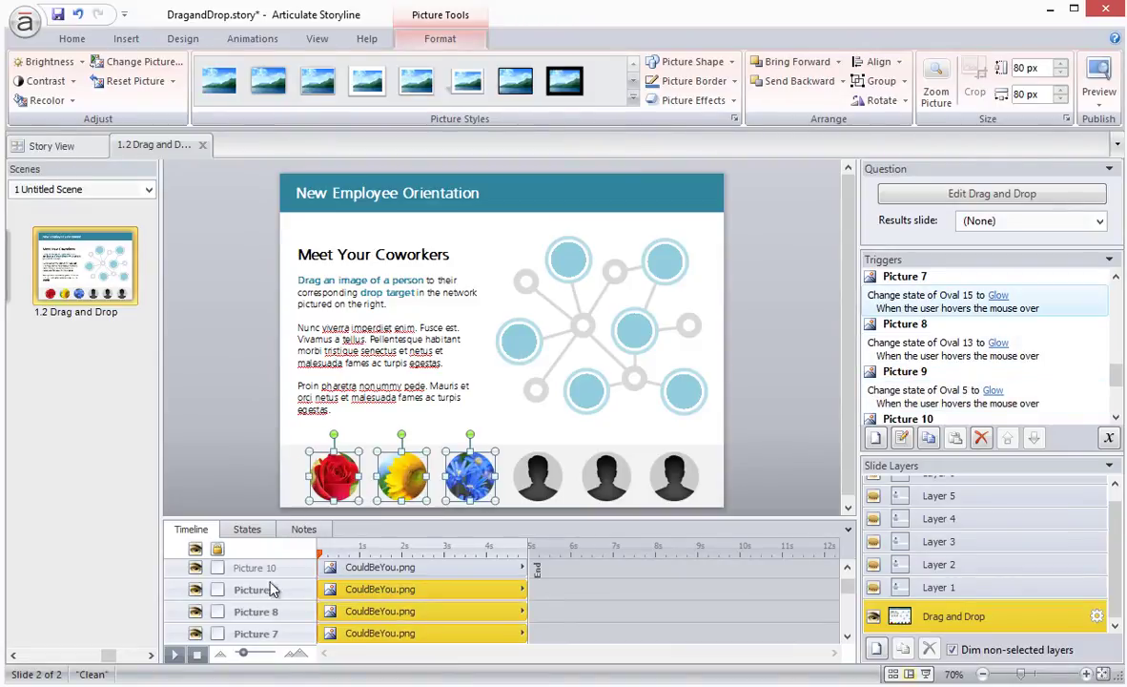
left_click(196, 590)
Hide the sunflower and rose, then put rose, sunflower and blue flower images into the three placeholders
left_click(195, 612)
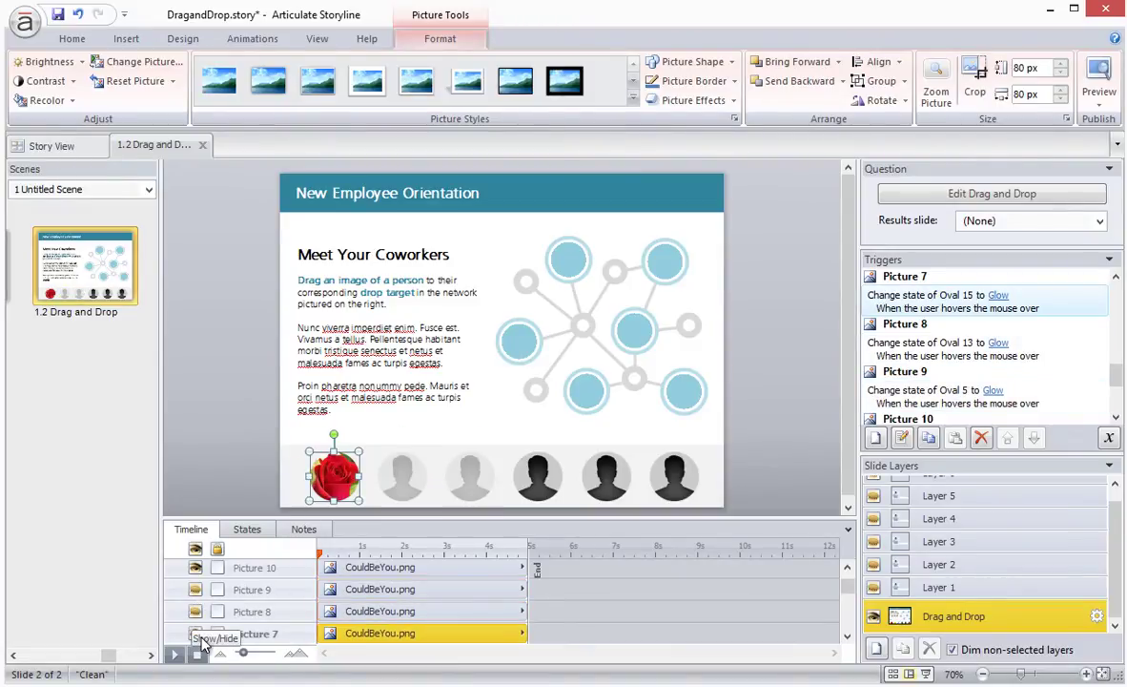
left_click(195, 633)
double_click(319, 483)
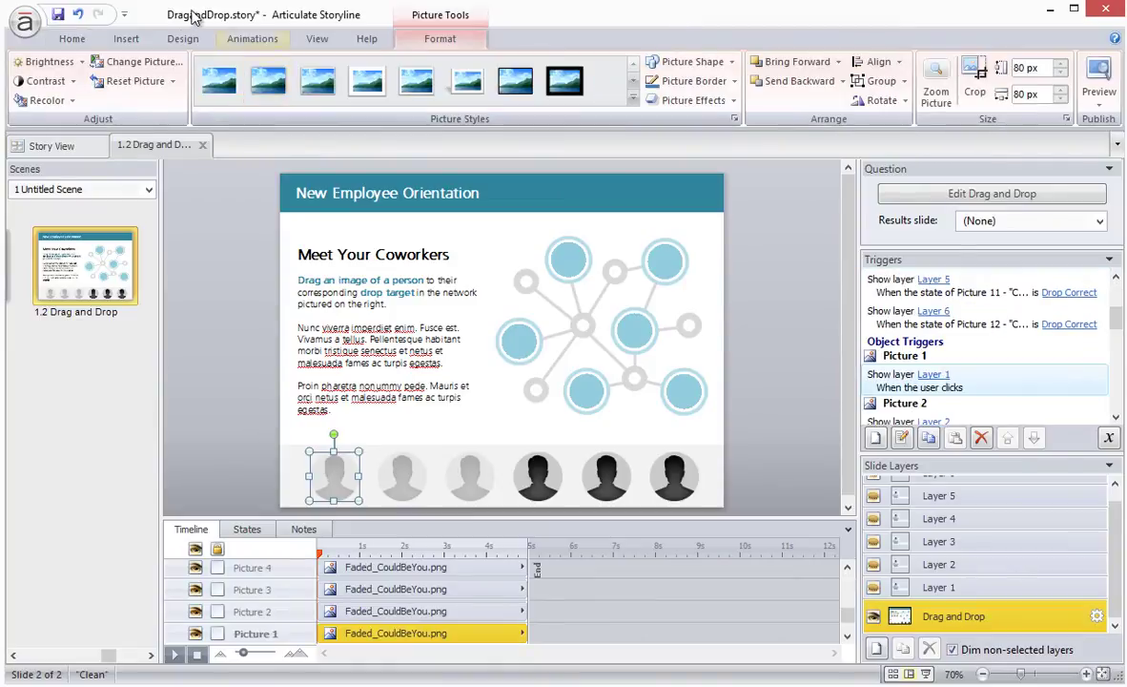
left_click(157, 56)
double_click(198, 114)
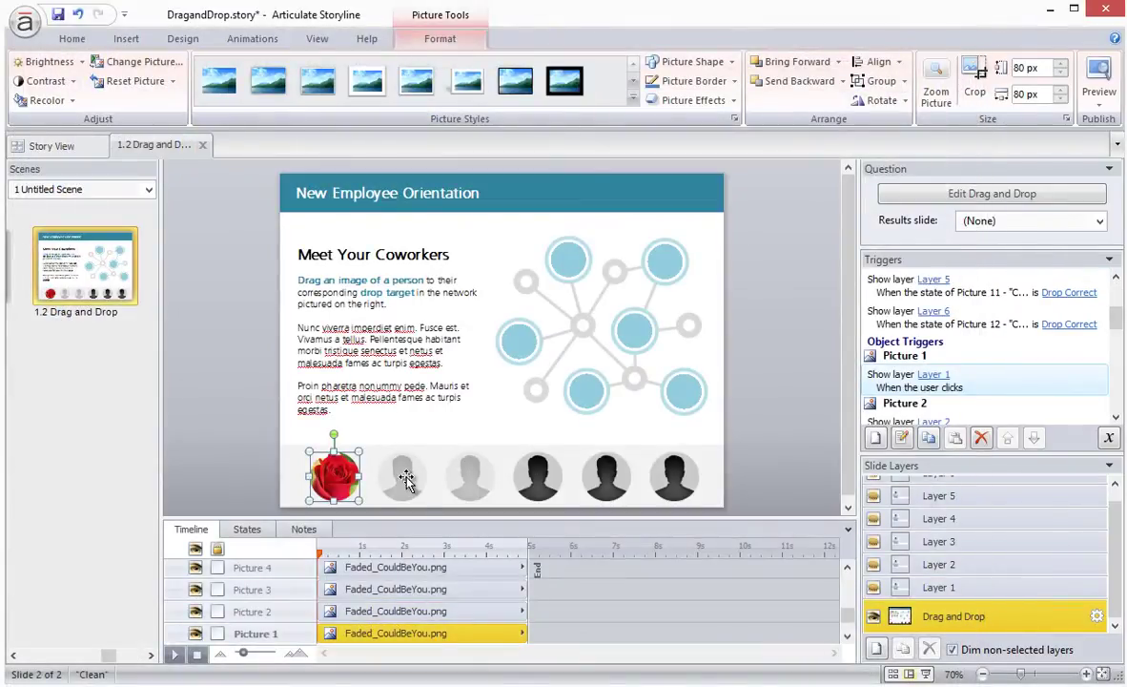
left_click(401, 474)
left_click(143, 62)
double_click(311, 150)
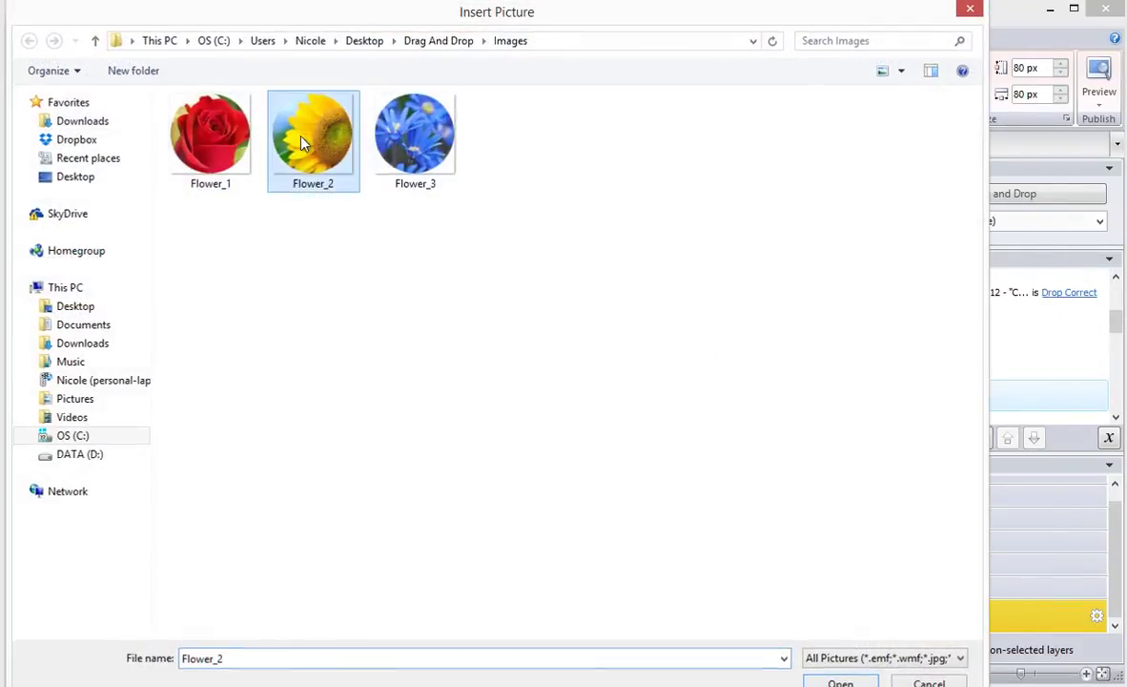
left_click(470, 474)
left_click(133, 61)
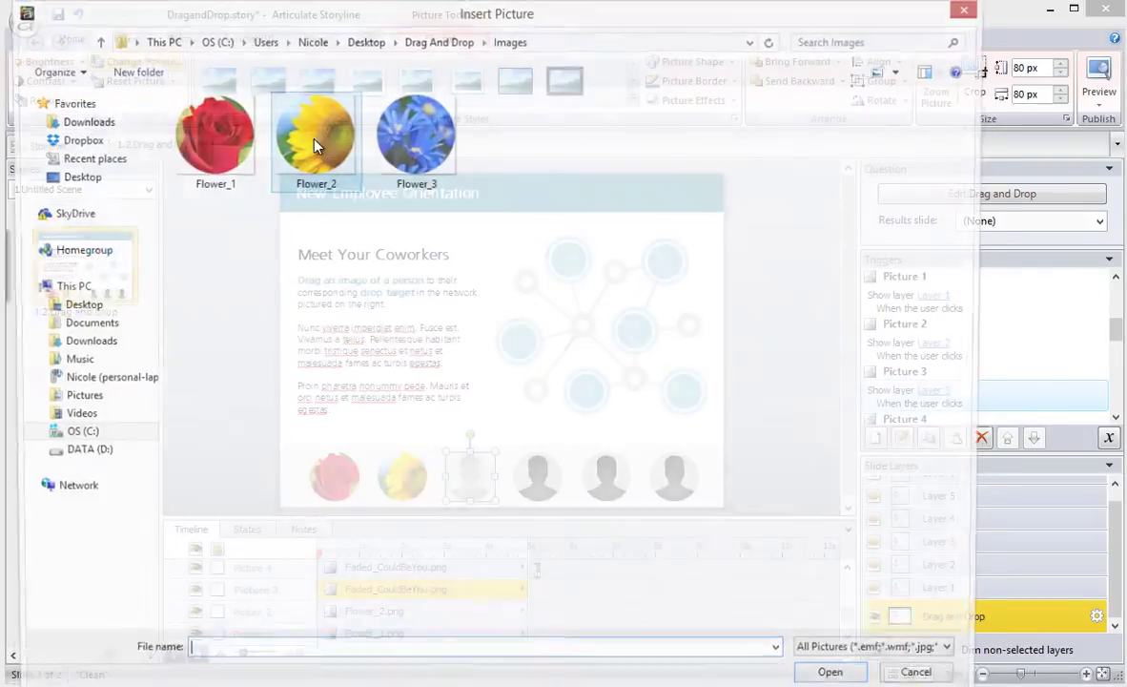
double_click(412, 138)
Set the three placeholder flower pictures to 78% transparency in Format Picture
left_click(402, 474, "shift")
left_click(334, 474, "shift")
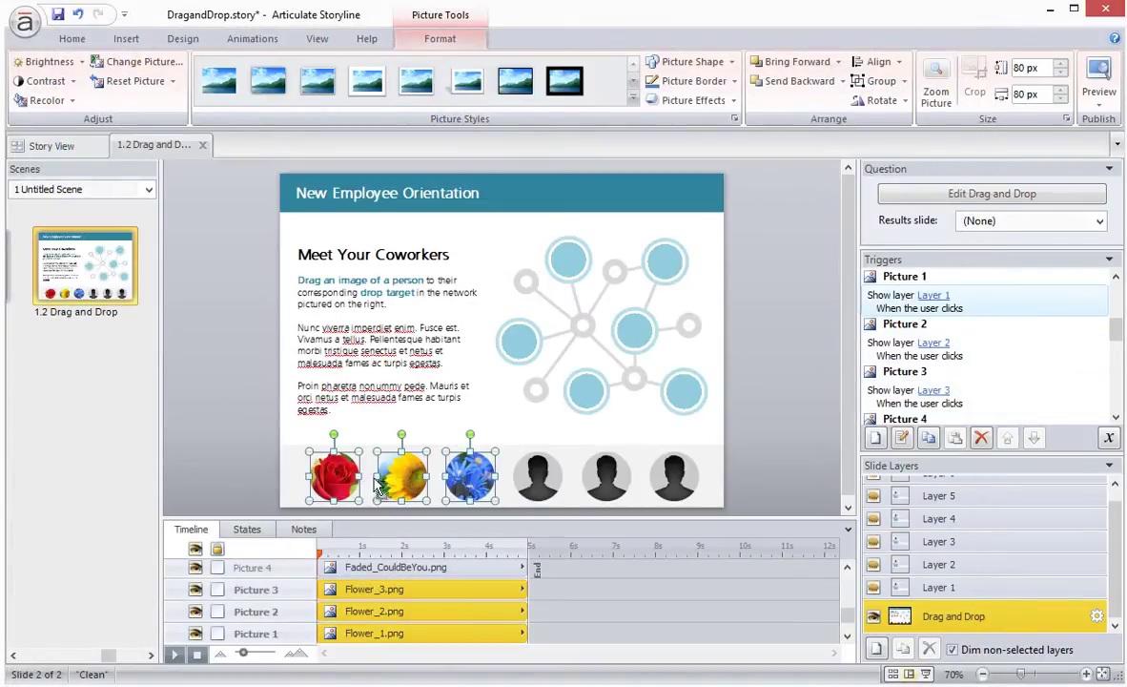
right_click(481, 473)
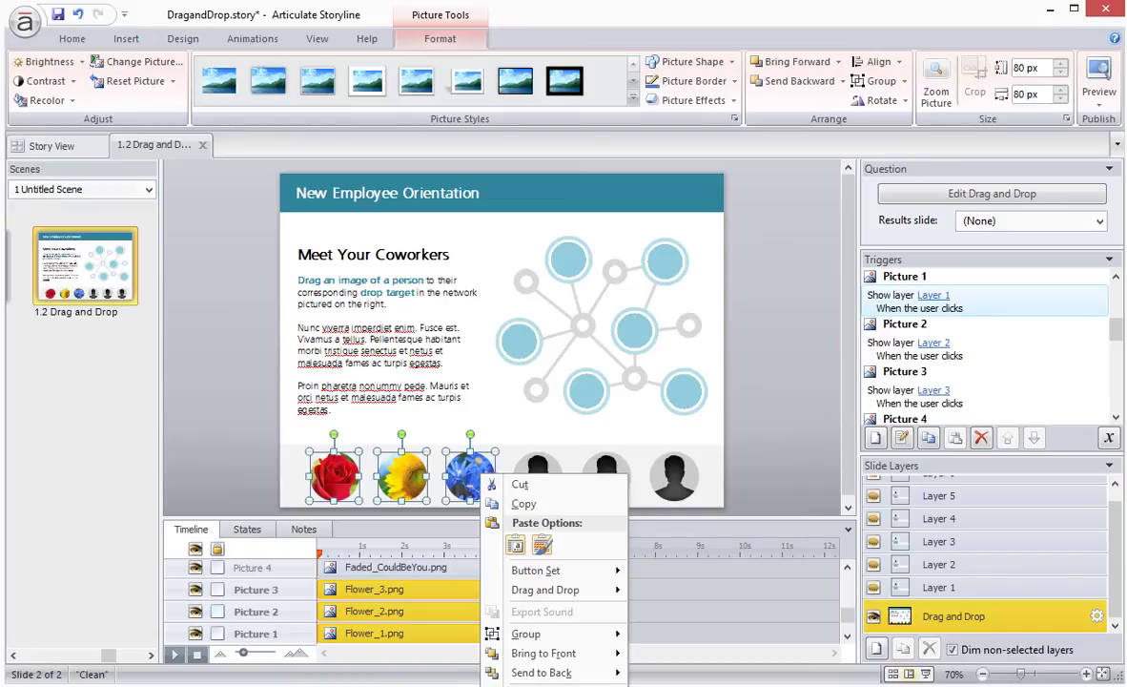
left_click(548, 659)
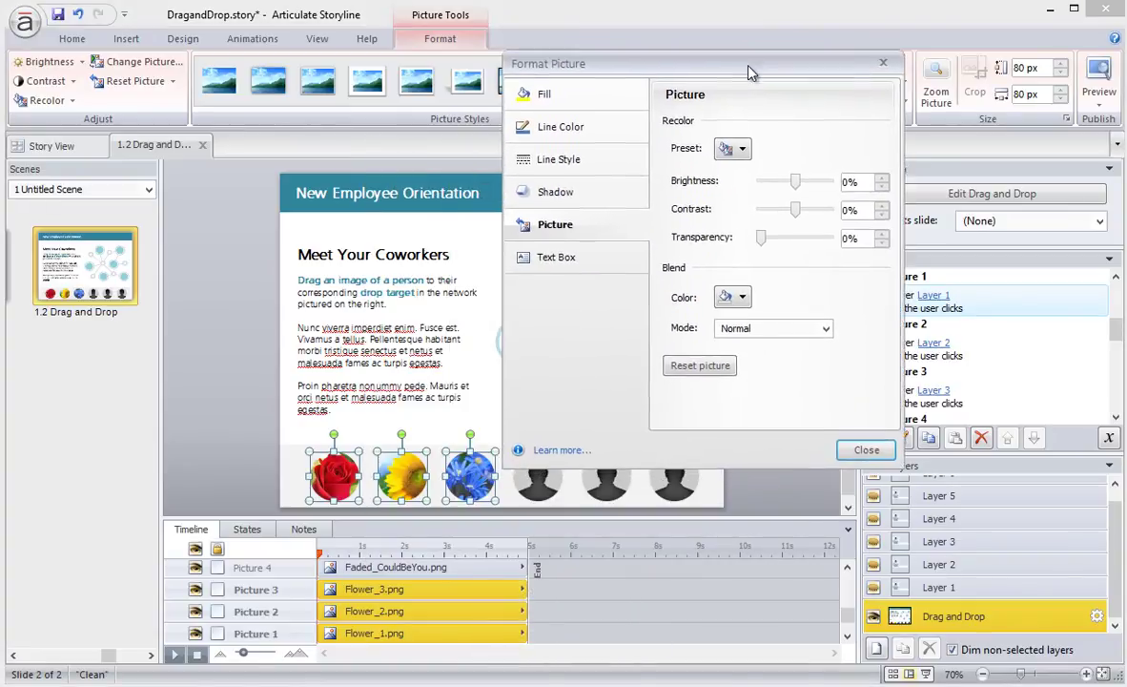
left_click_drag(761, 237, 817, 246)
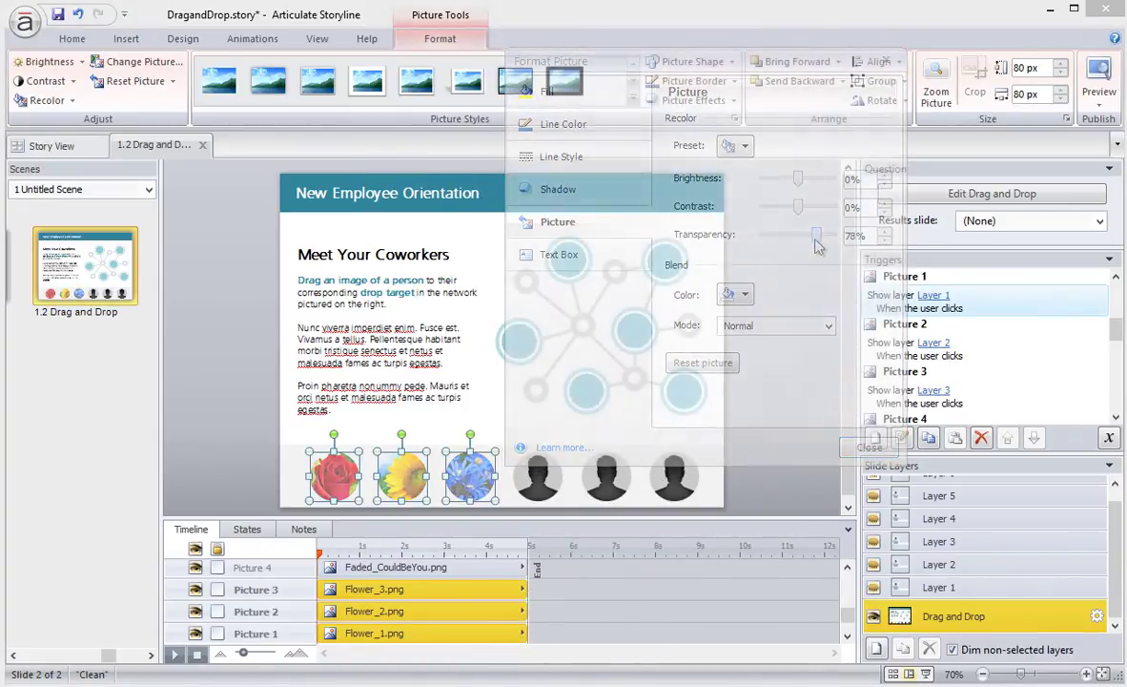
left_click_drag(846, 618, 847, 584)
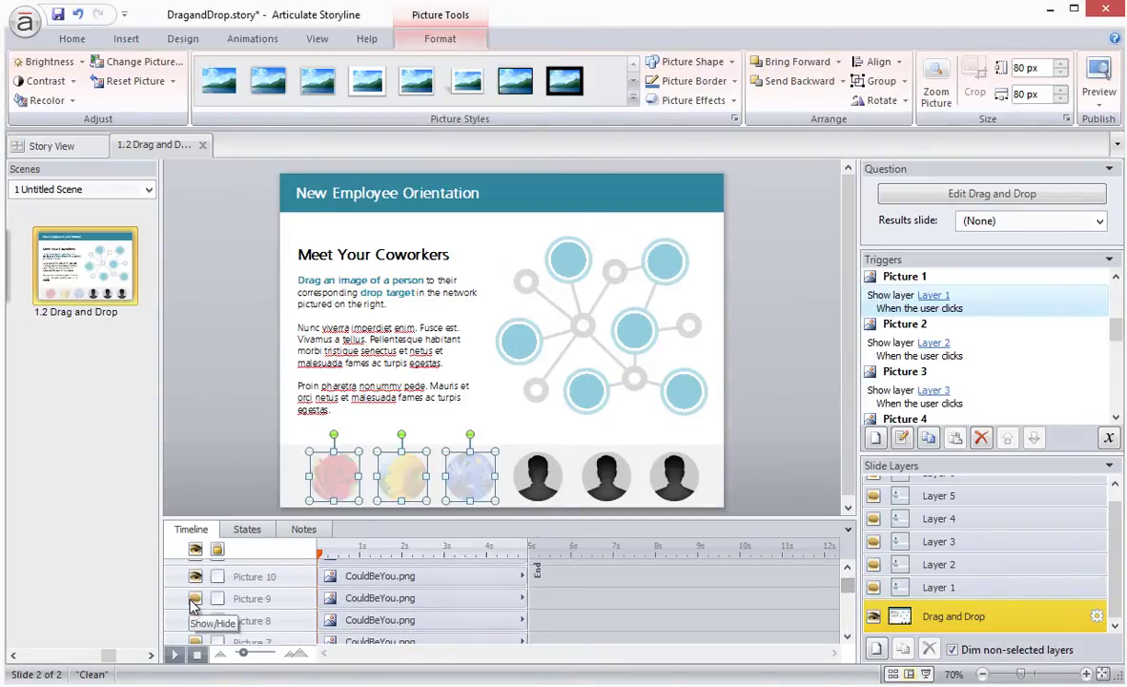
Unhide the draggable blue, yellow and red flower pictures in the timeline
left_click(195, 577)
left_click(195, 598)
left_click(195, 620)
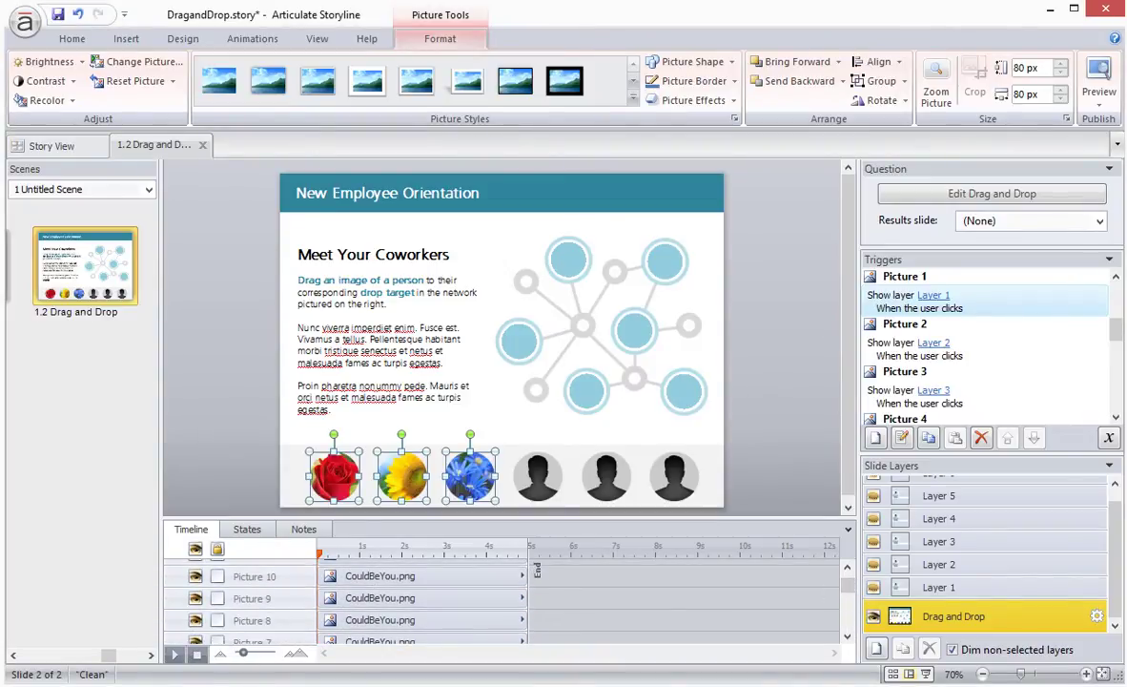
On Layer 1, swap the card's avatar for the Flower_1 rose and retitle it Red Roses
left_click(1009, 588)
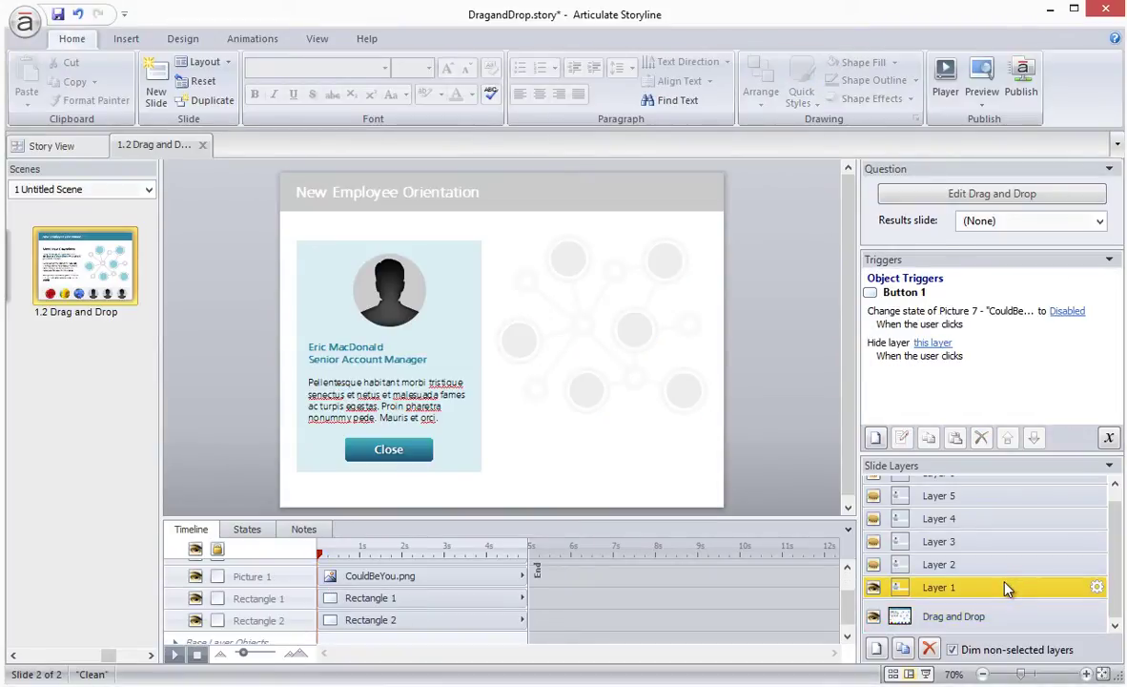
left_click(397, 301)
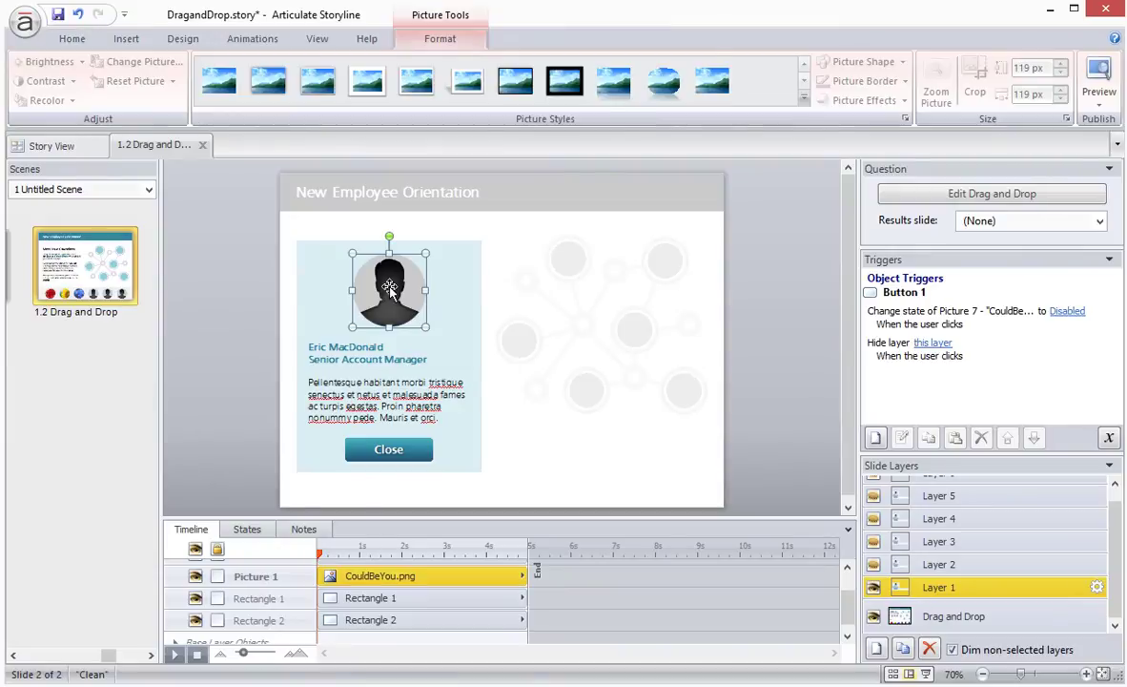
left_click(143, 61)
double_click(221, 145)
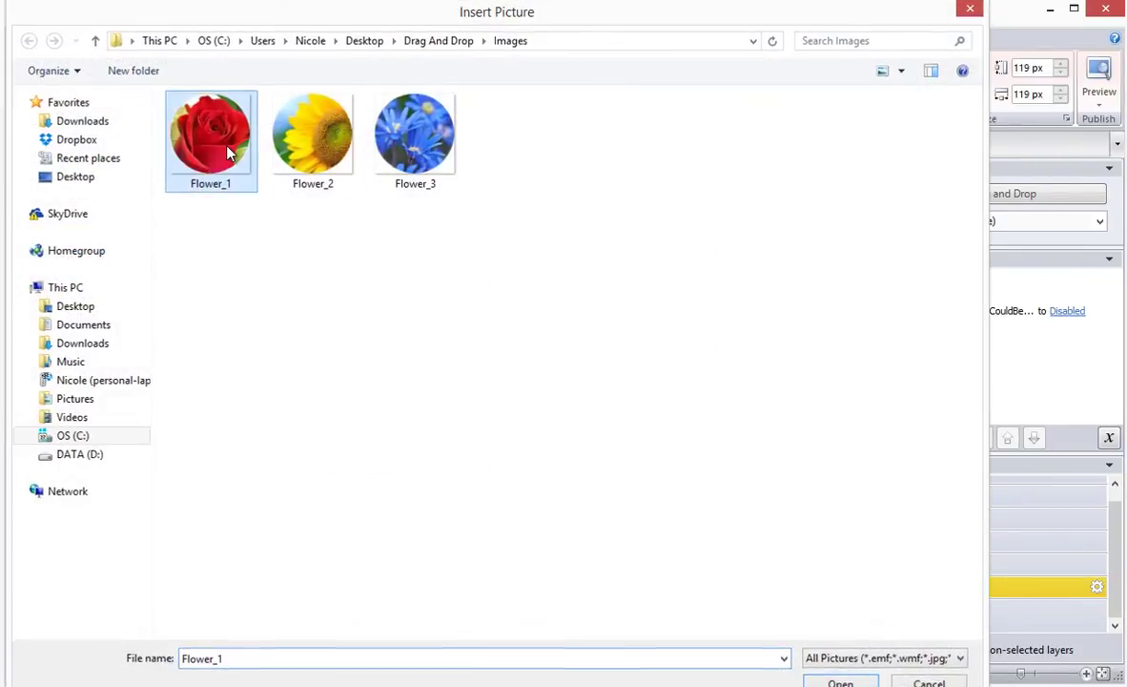
left_click(425, 357)
left_click_drag(425, 358, 310, 342)
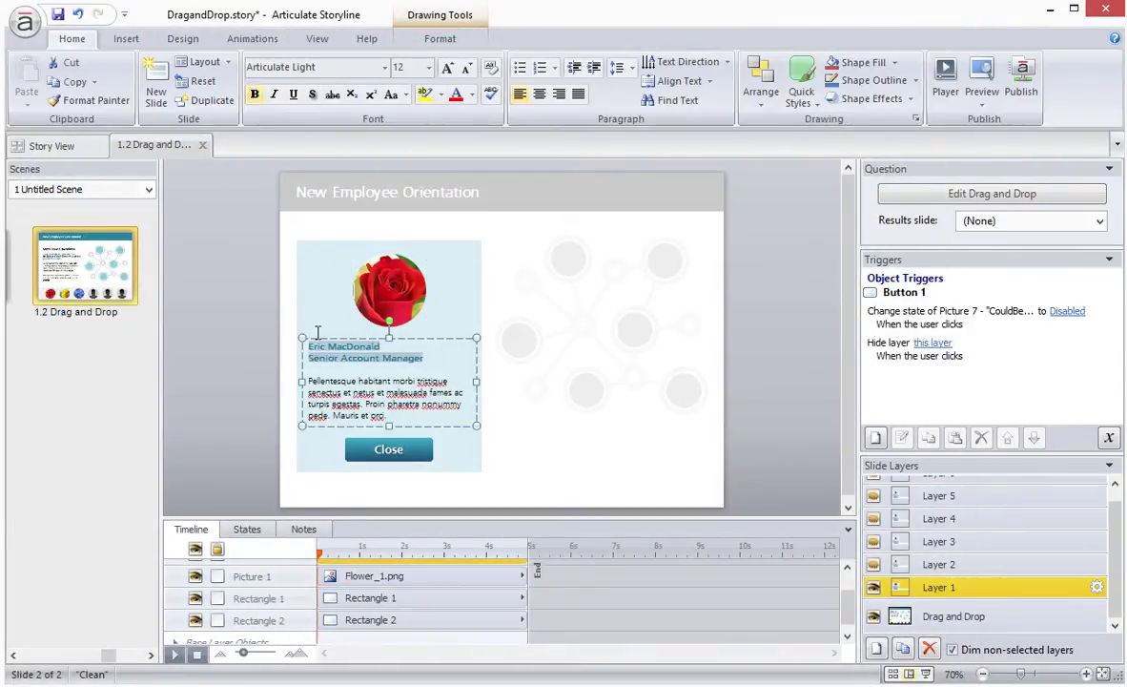
type("Rec")
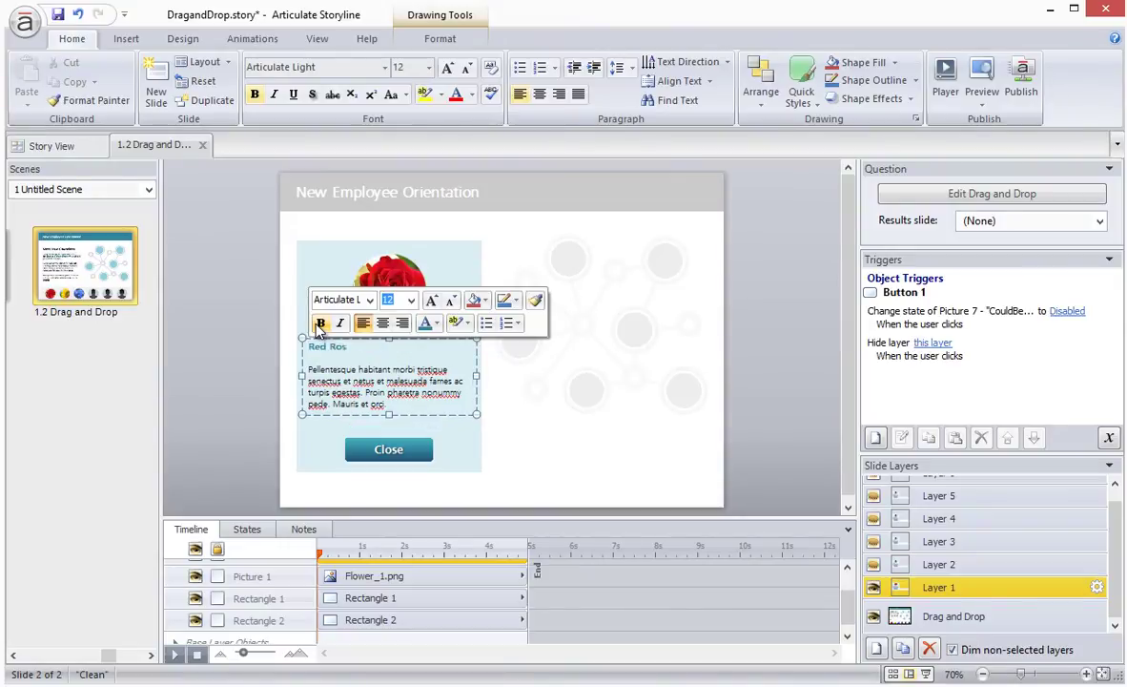
left_click(768, 418)
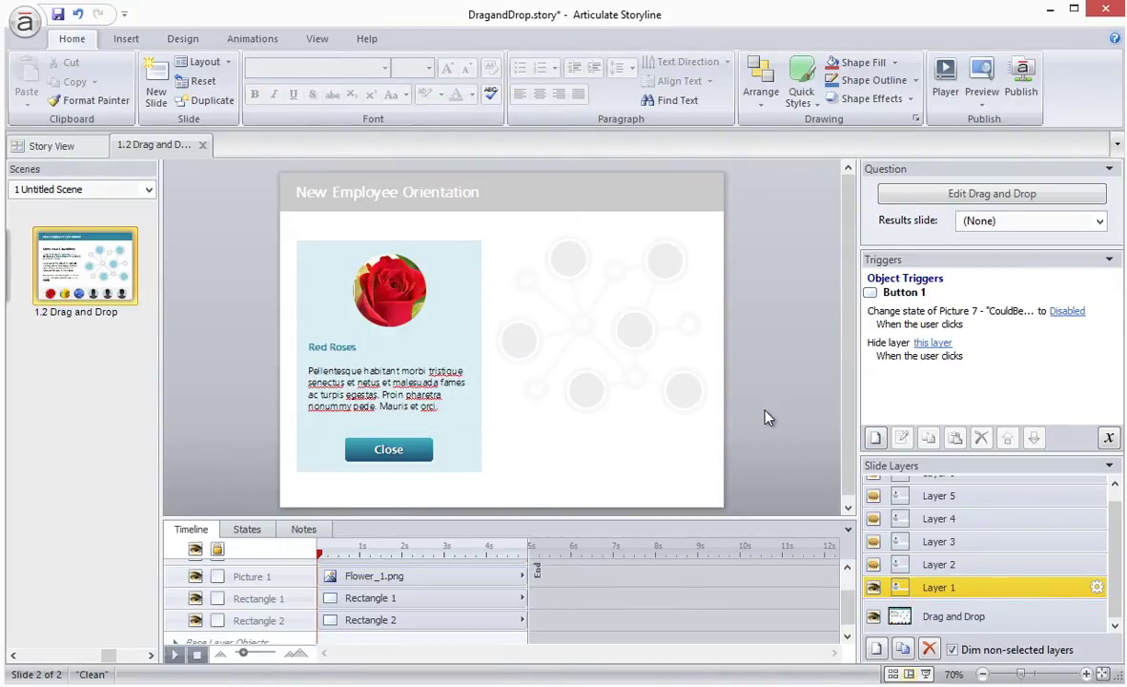
On Layer 2, replace the card portrait with the Flower_2 sunflower, then return to the base layer
left_click(939, 564)
double_click(381, 277)
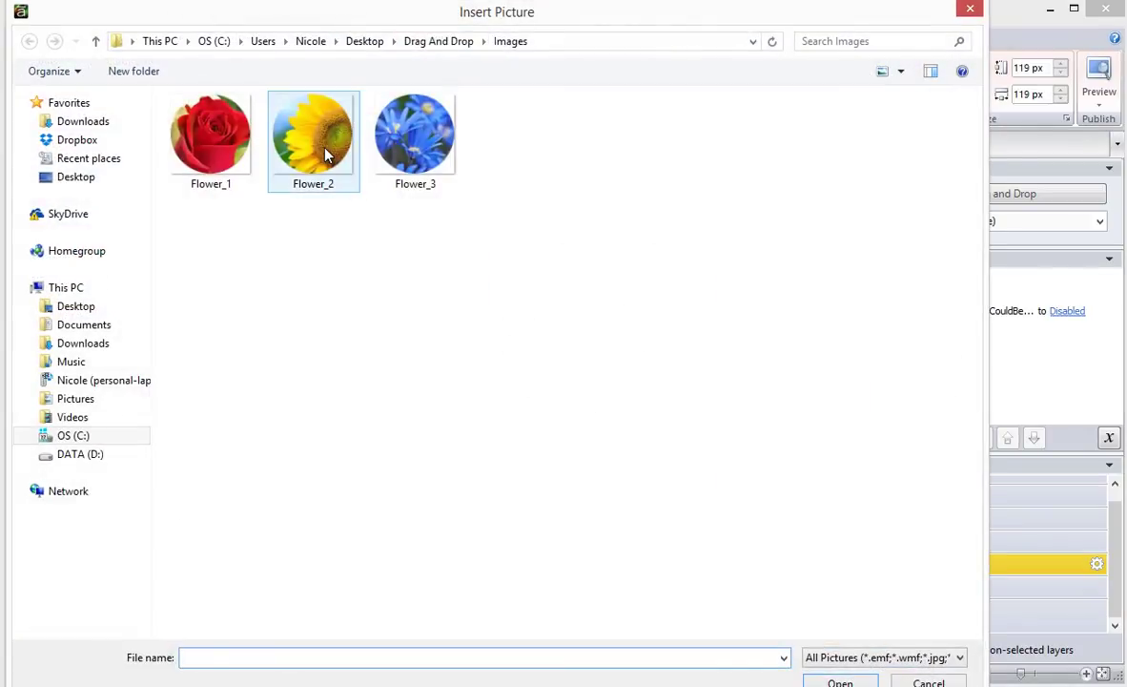
double_click(314, 143)
left_click(358, 348)
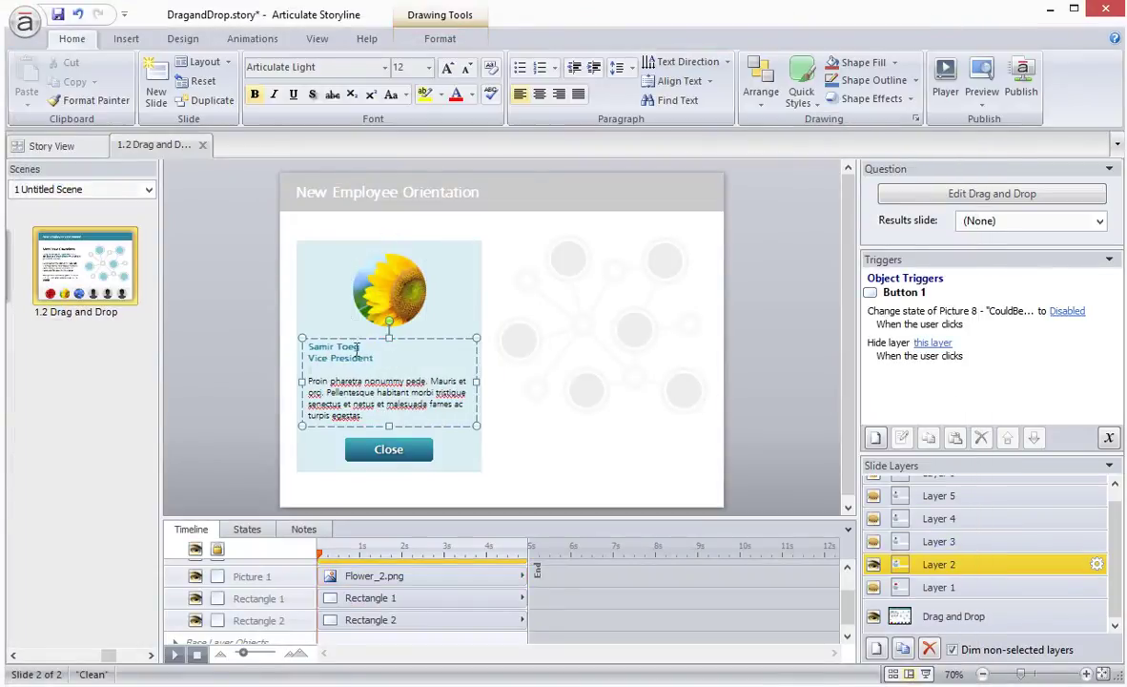
left_click(954, 615)
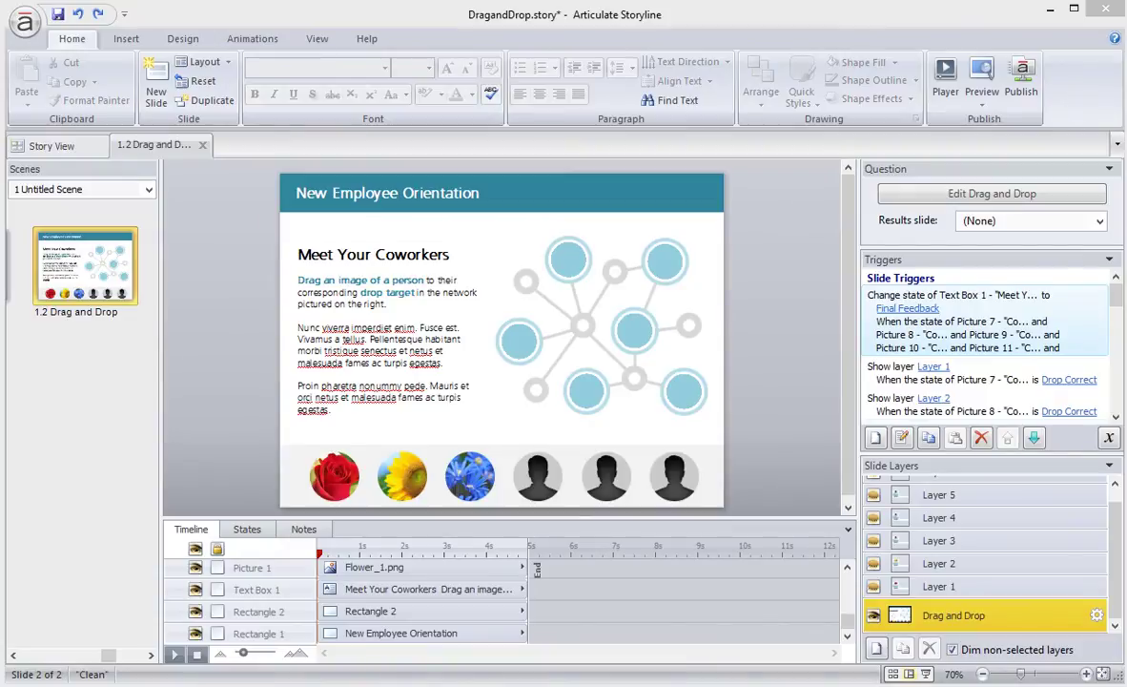
Type 'All About Gardening' as the title, replace 'Meet Your Coworkers' with 'Types of Flowers', and fill the title bar light blue
left_click(496, 196)
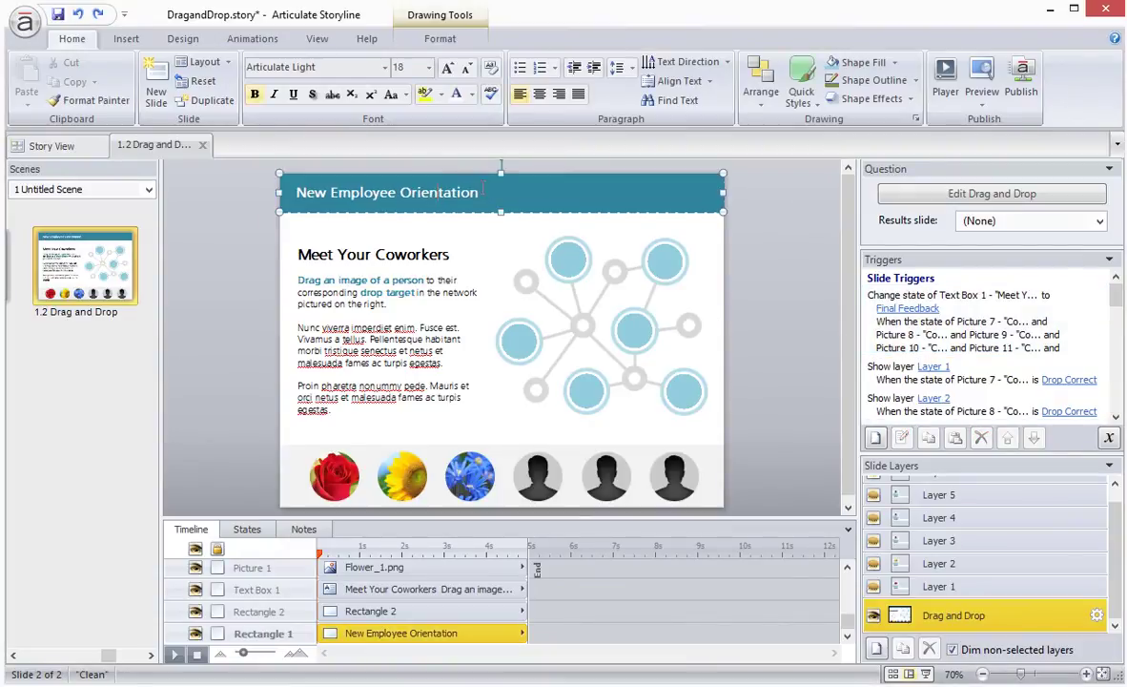
type("All Abo")
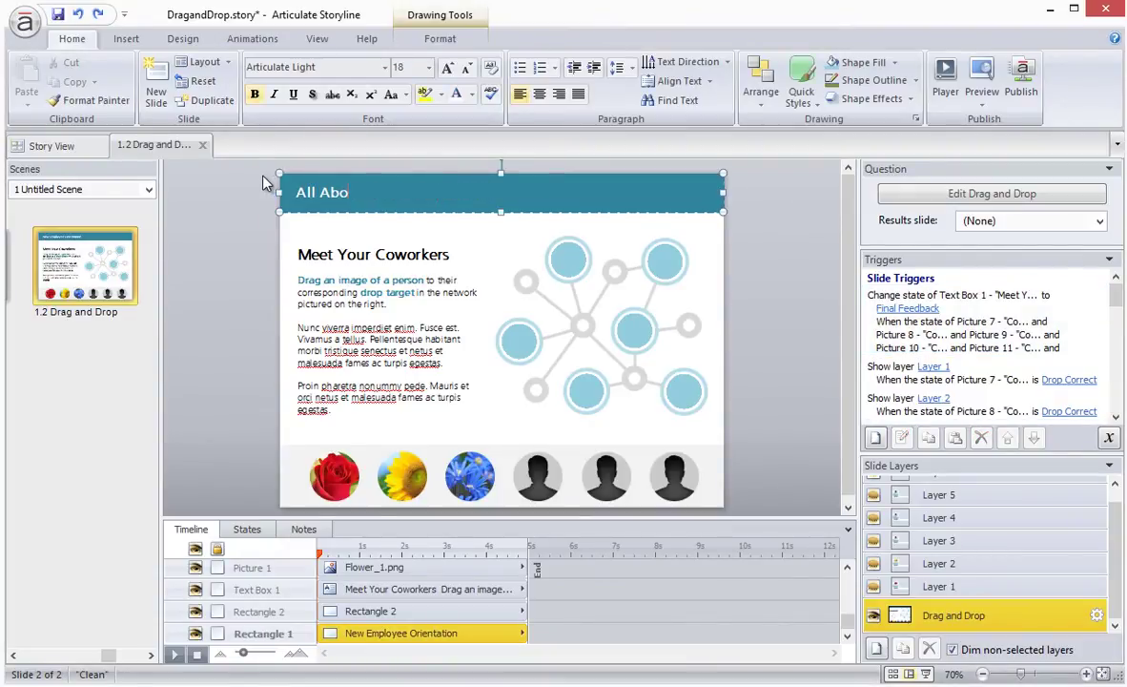
type("ut Gardening")
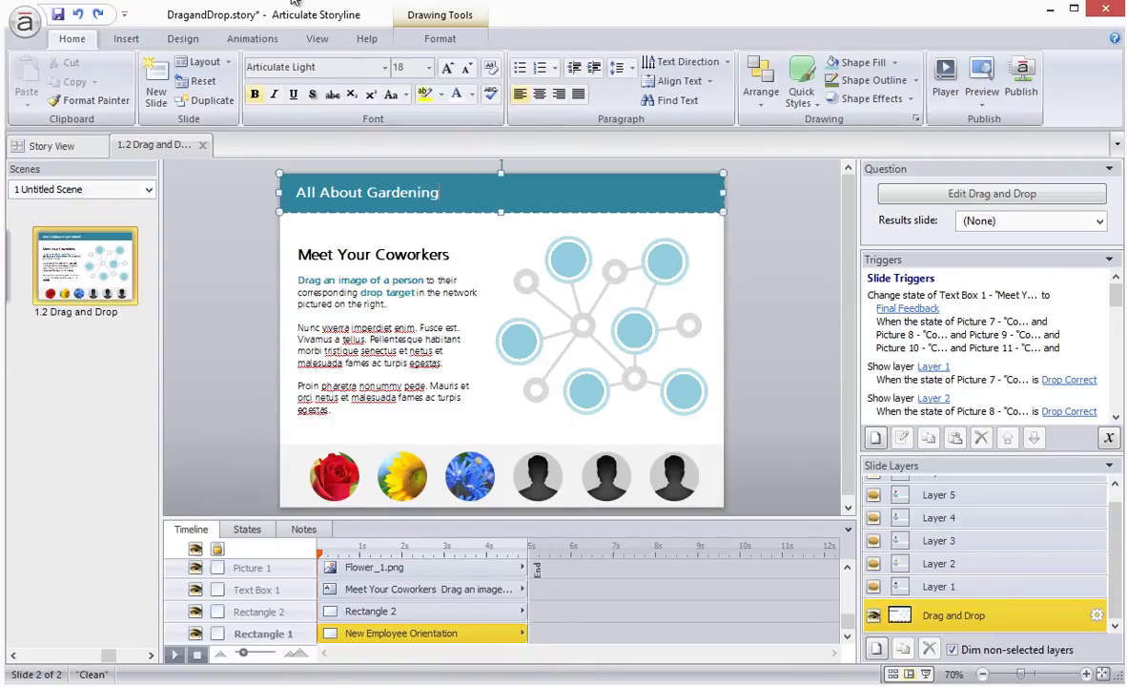
left_click(433, 255)
left_click_drag(433, 255, 294, 250)
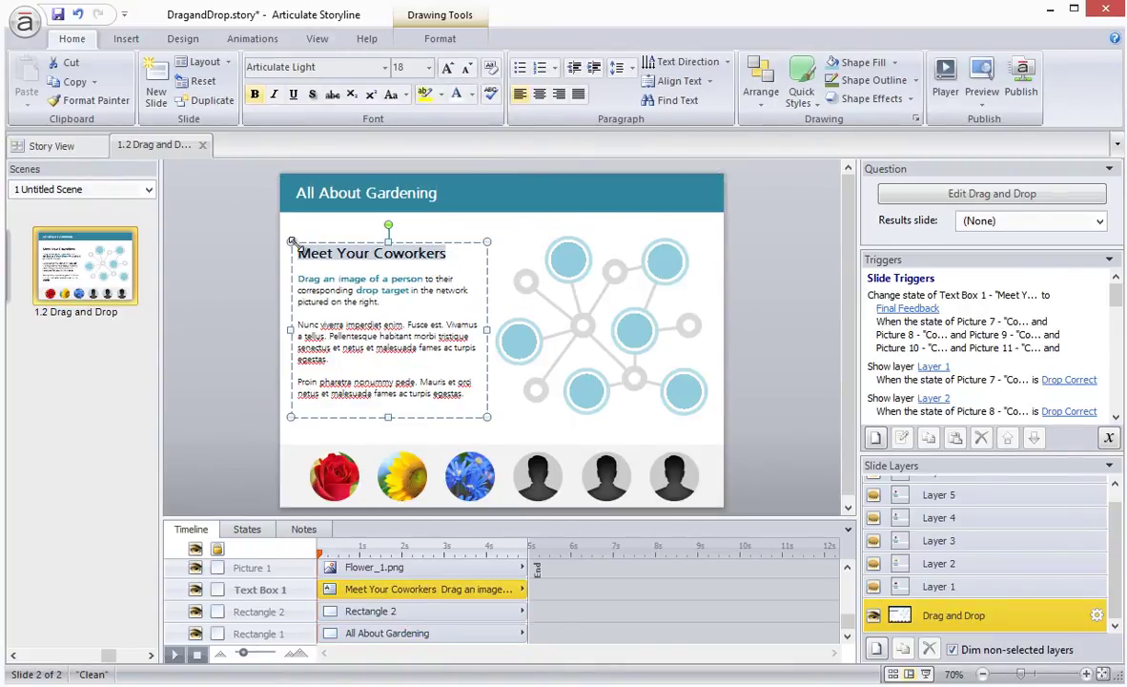
type("Types of ")
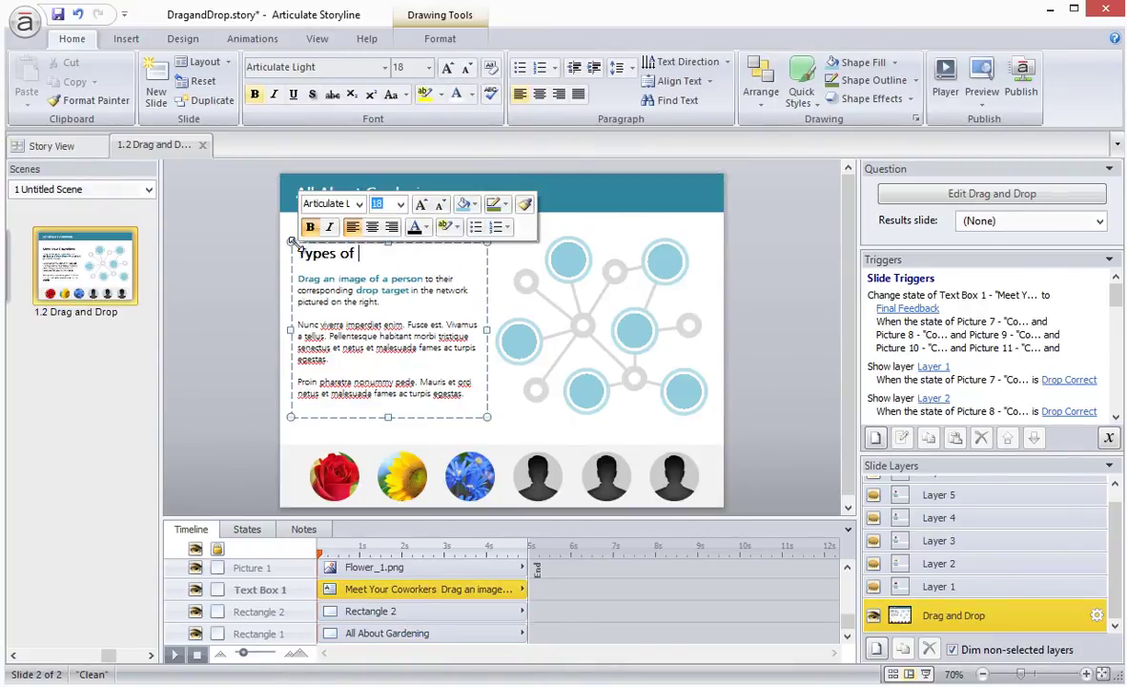
type("Flowers")
left_click(708, 230)
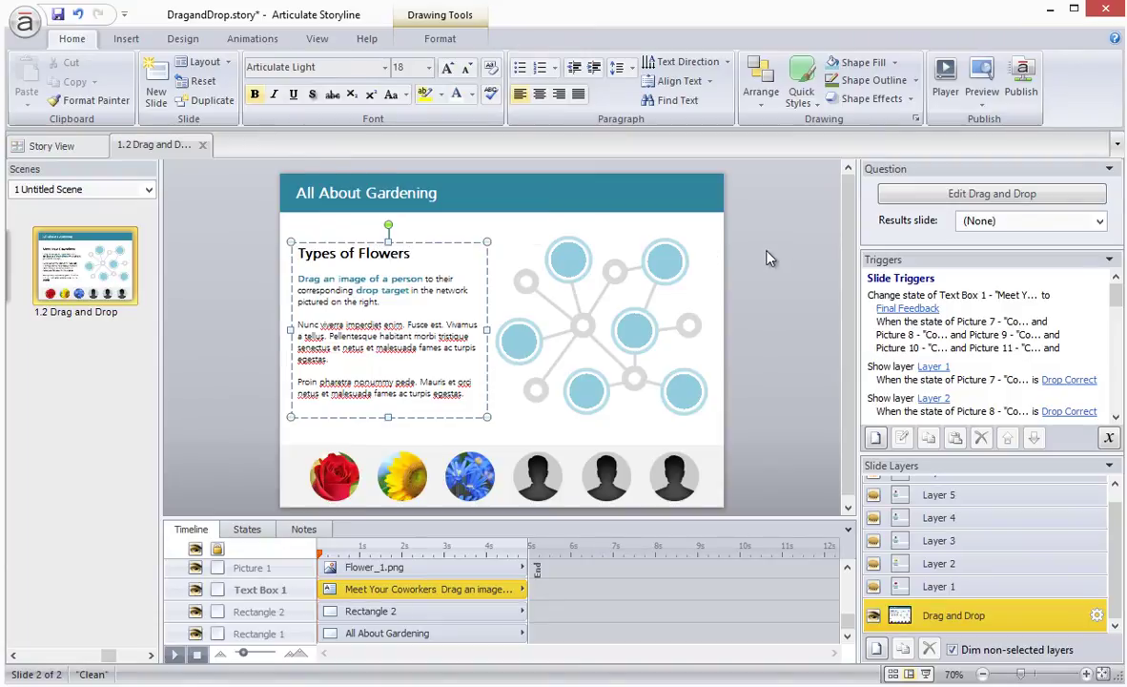
left_click(679, 174)
left_click(868, 63)
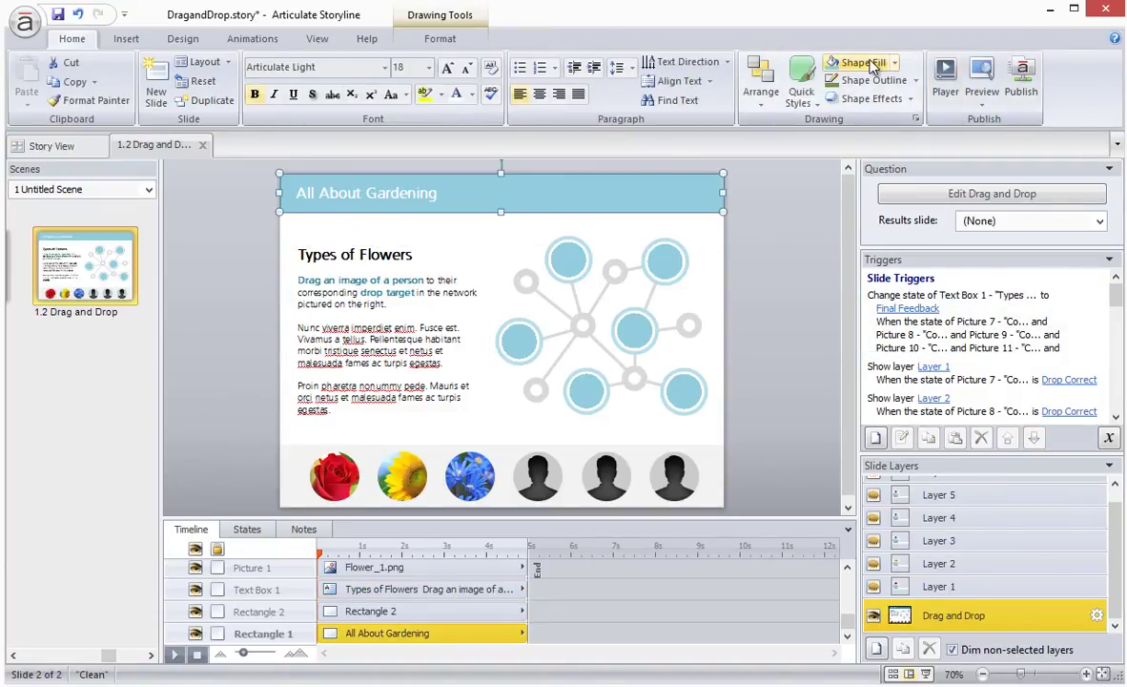
Fill the Layer 1 card rectangle darker blue and set the Red Roses text to white, 16 pt
left_click(973, 589)
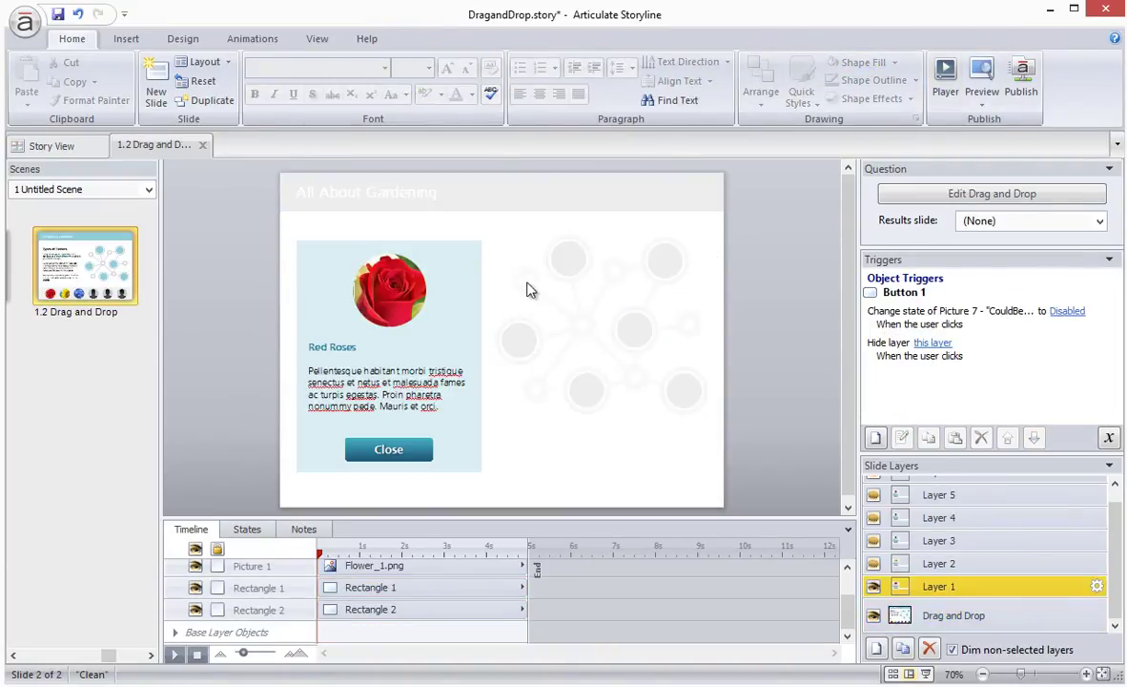
left_click(450, 246)
left_click(877, 62)
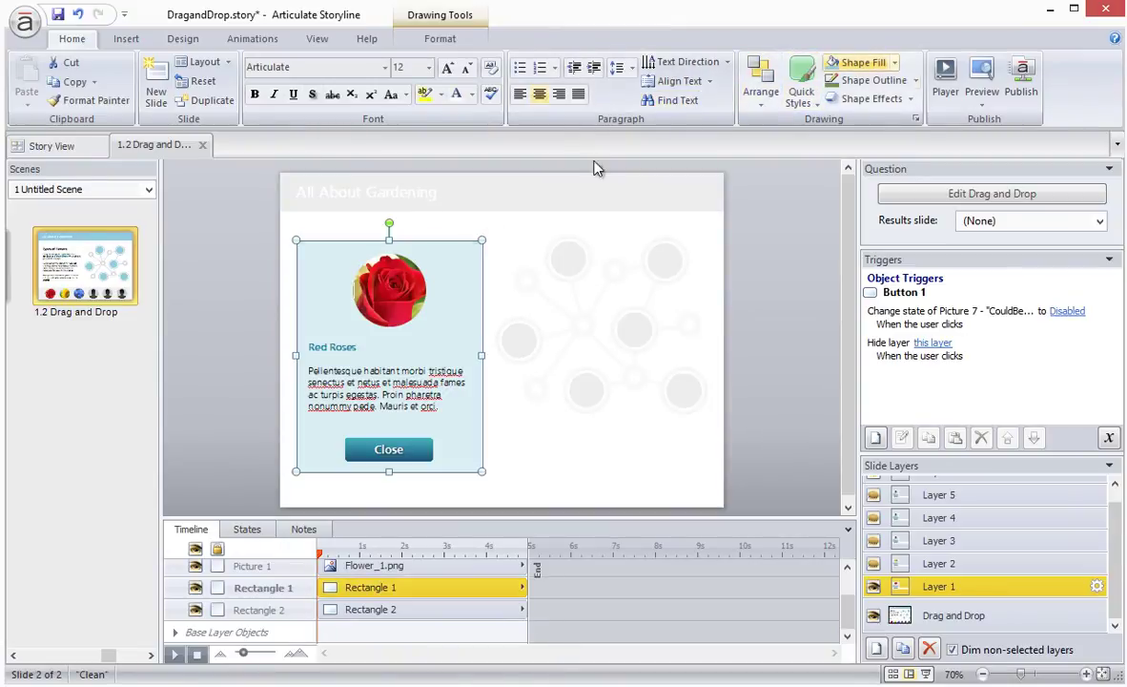
left_click(357, 331)
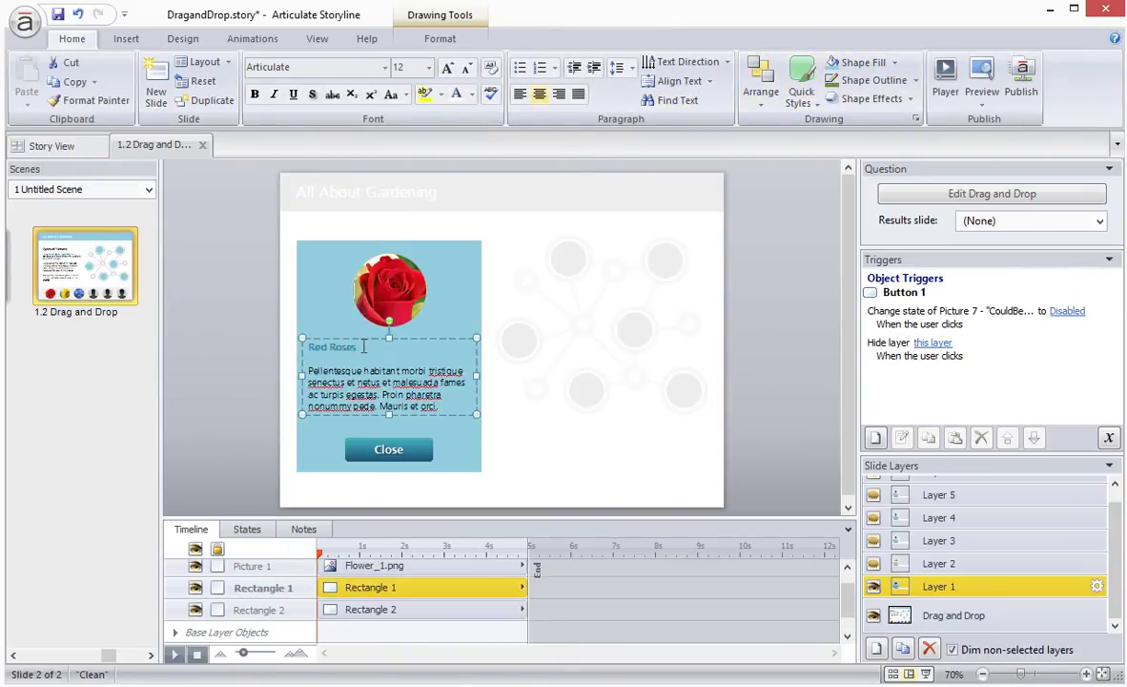
left_click(452, 70)
left_click(452, 69)
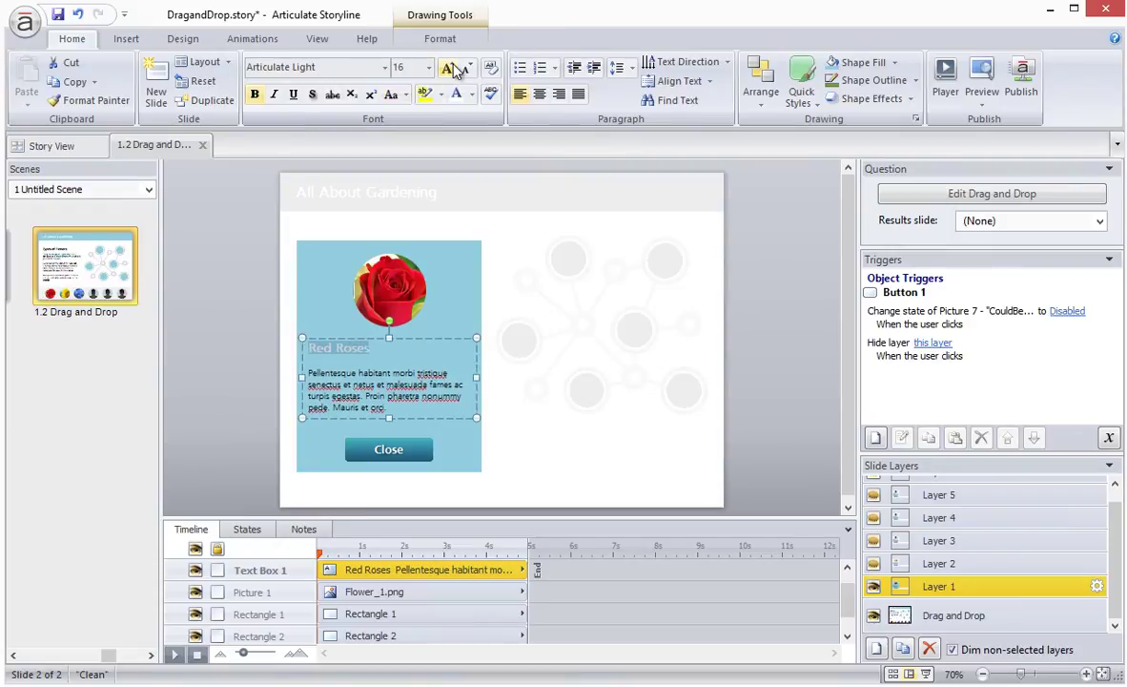
left_click(758, 307)
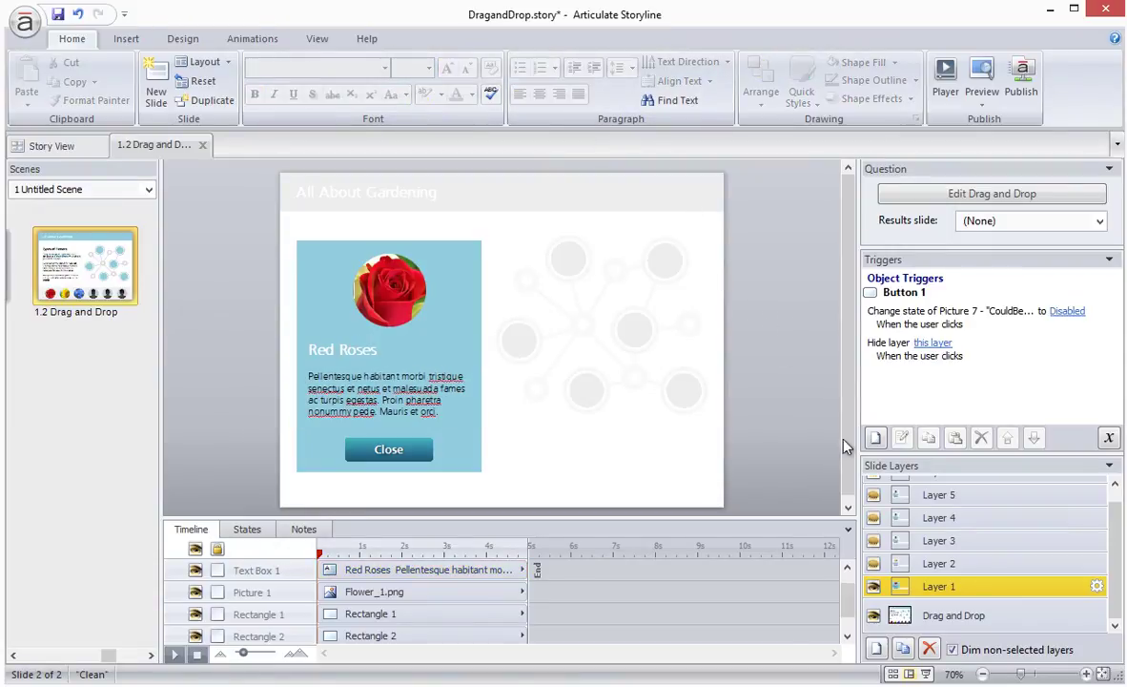
left_click(954, 617)
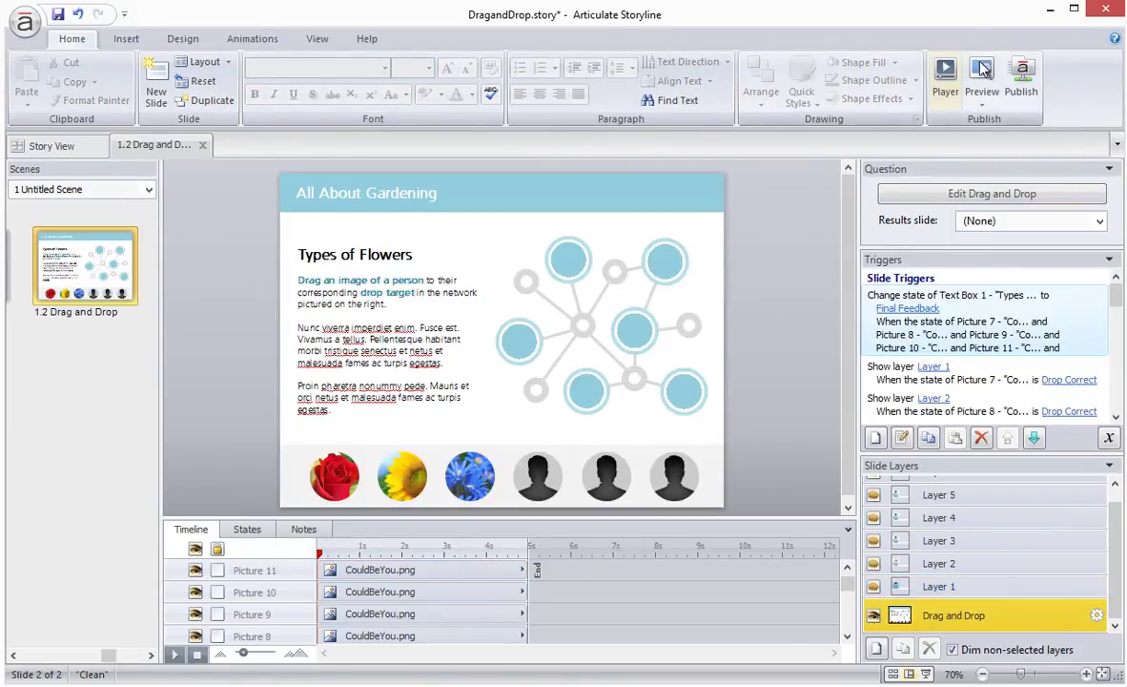
Preview this slide, drop the rose on the top target and the sunflower on the left, closing each feedback card
left_click(983, 91)
left_click(1000, 119)
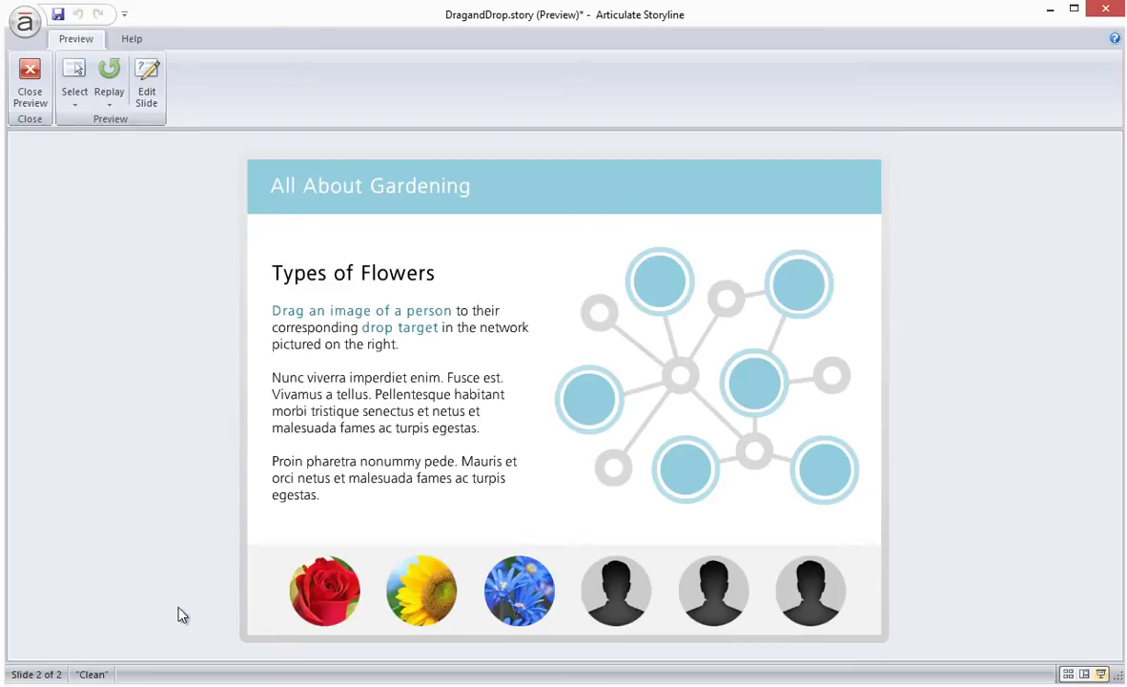
left_click_drag(327, 604, 681, 290)
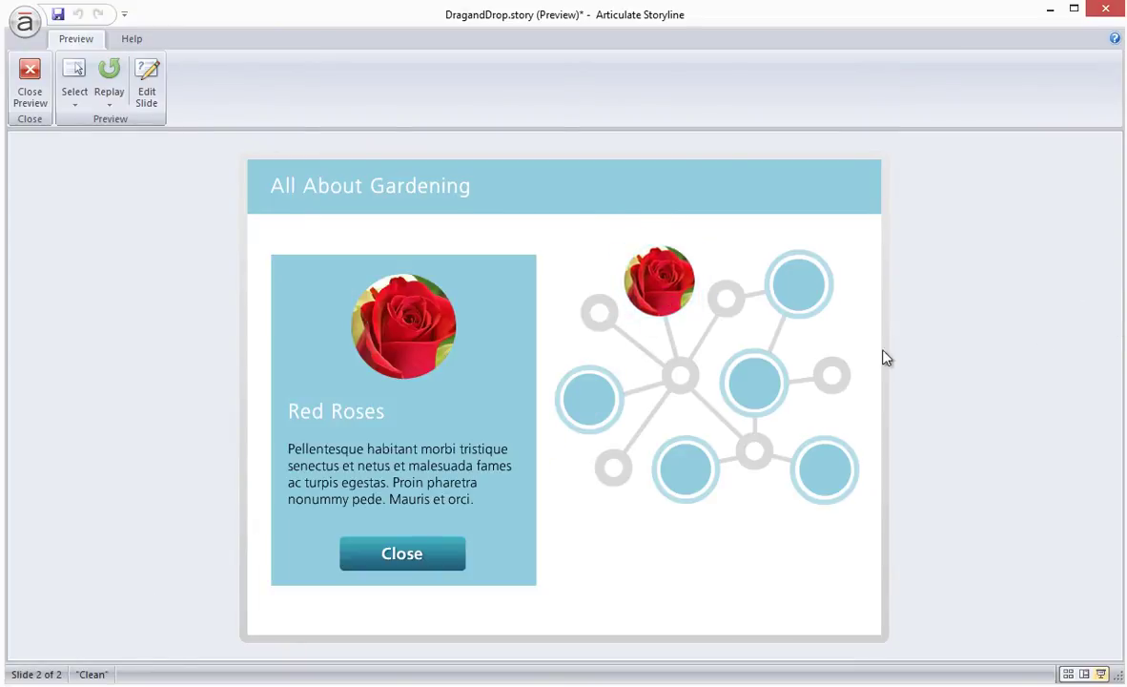
left_click(382, 558)
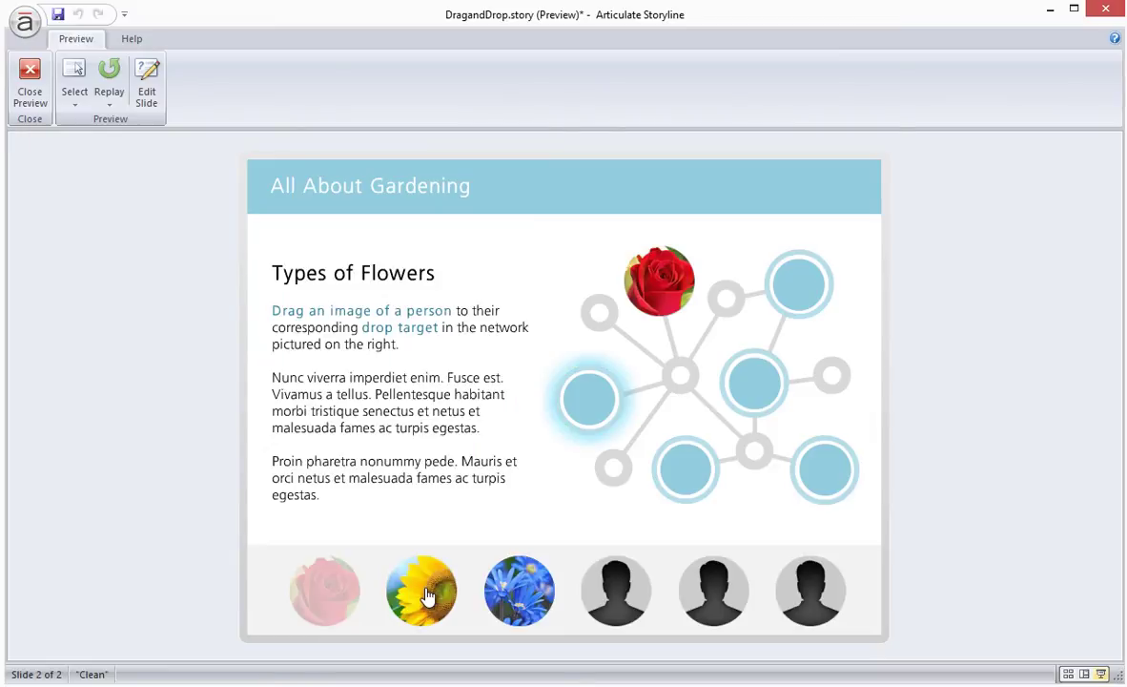
left_click_drag(427, 595, 612, 390)
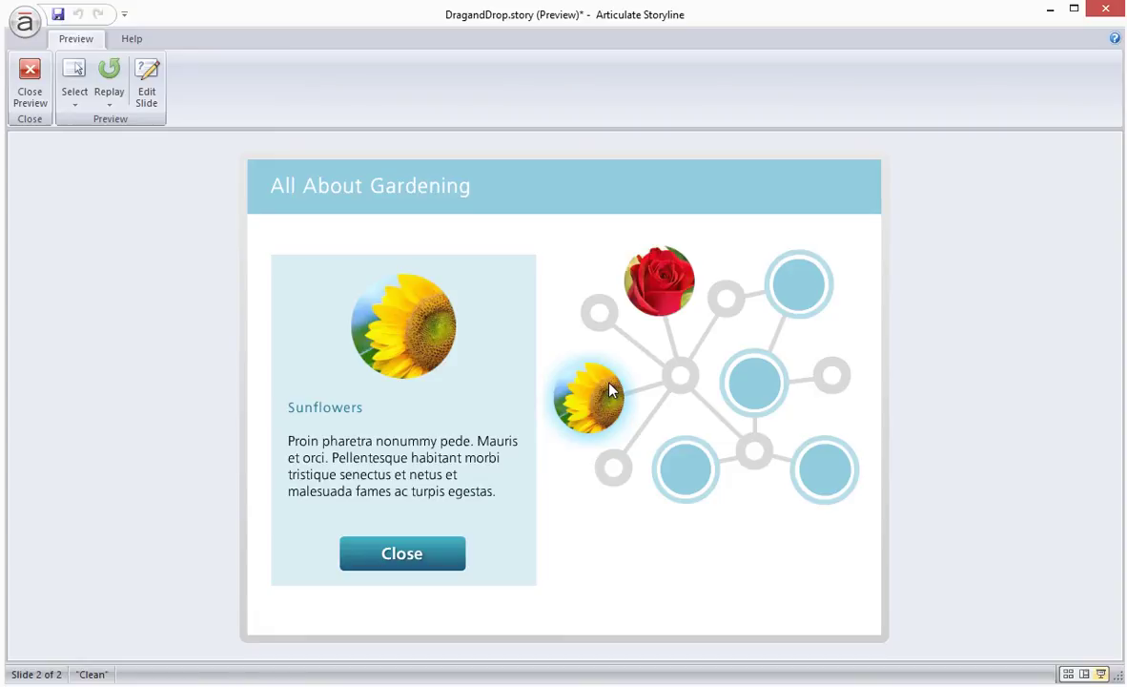
left_click(448, 557)
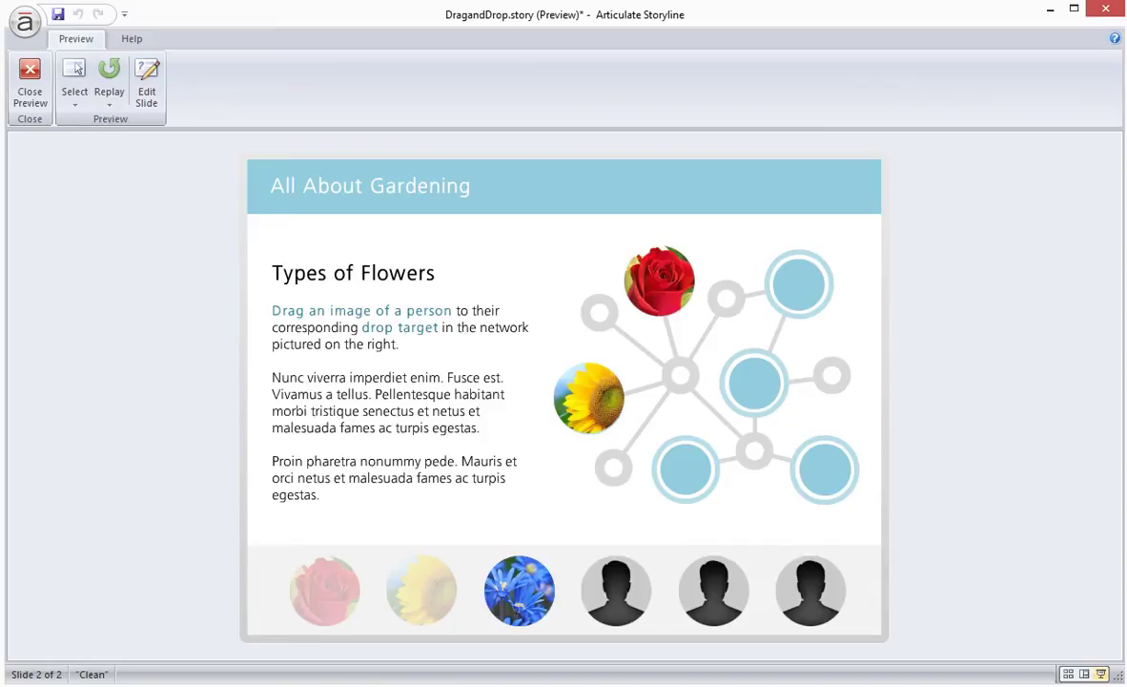